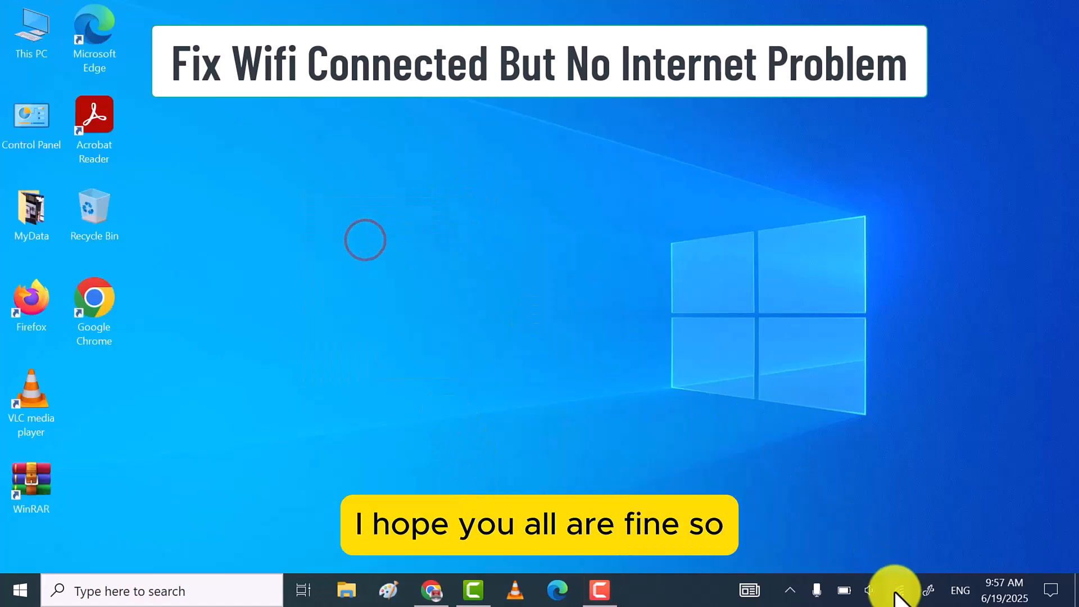
Review the Wi-Fi status and the browser's No internet and offline YouTube pages.
click(894, 596)
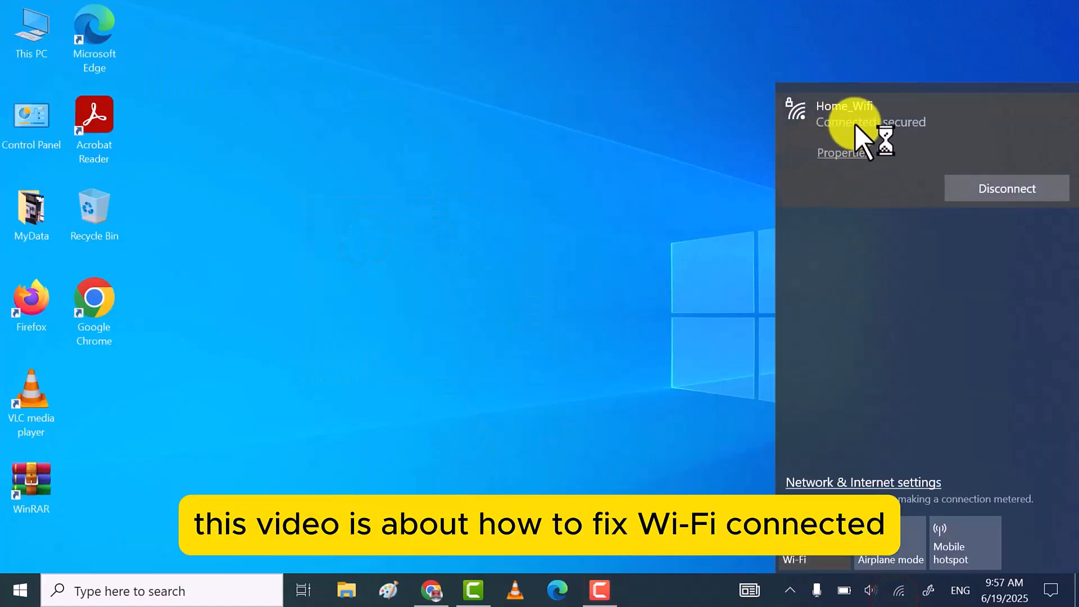
click(432, 591)
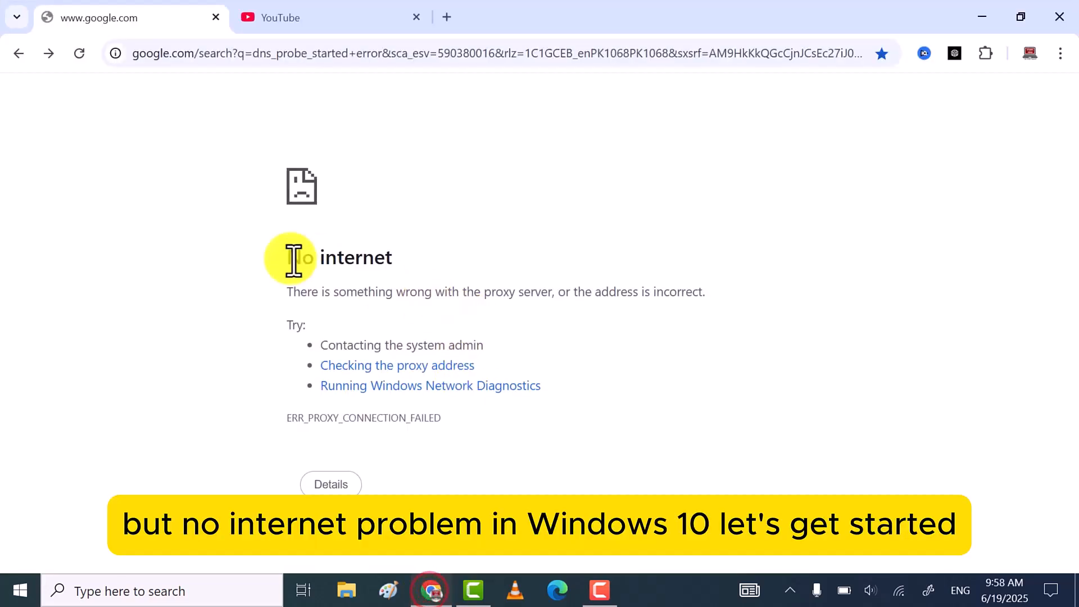
drag(284, 258, 393, 258)
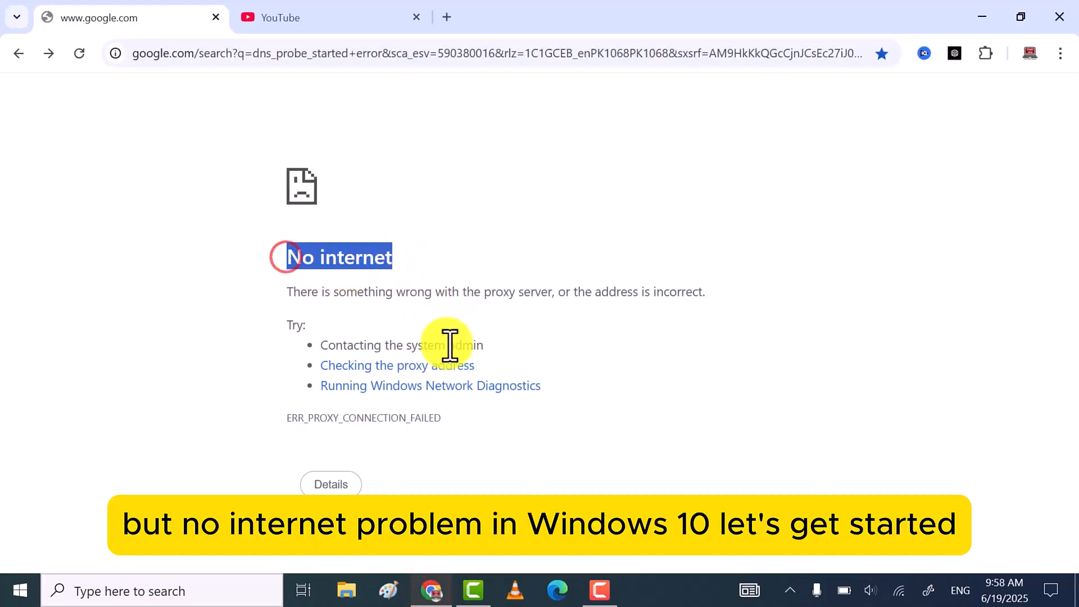
click(319, 17)
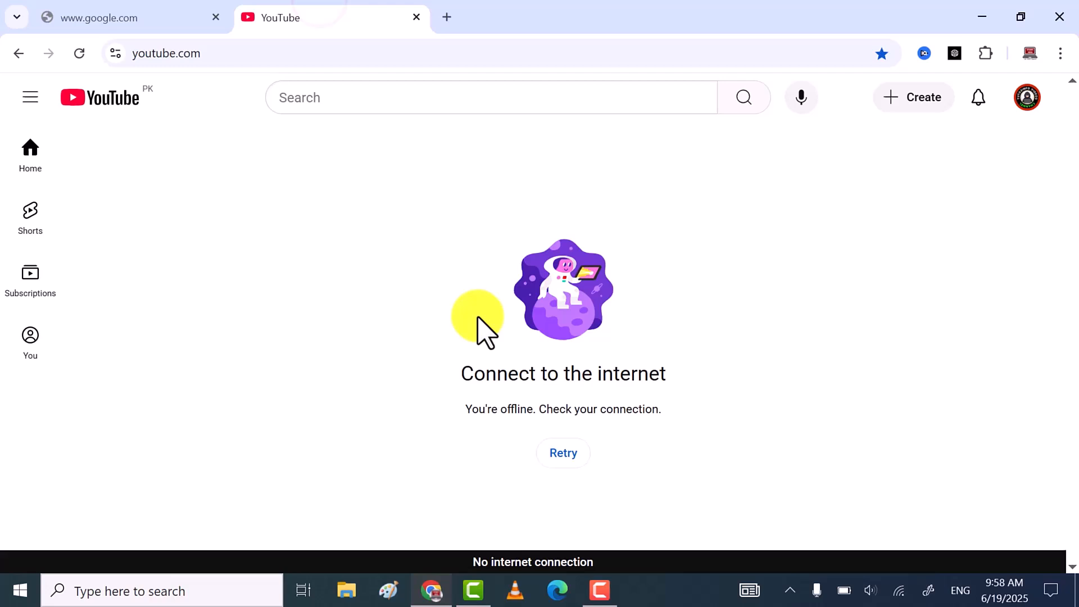
drag(462, 374, 714, 391)
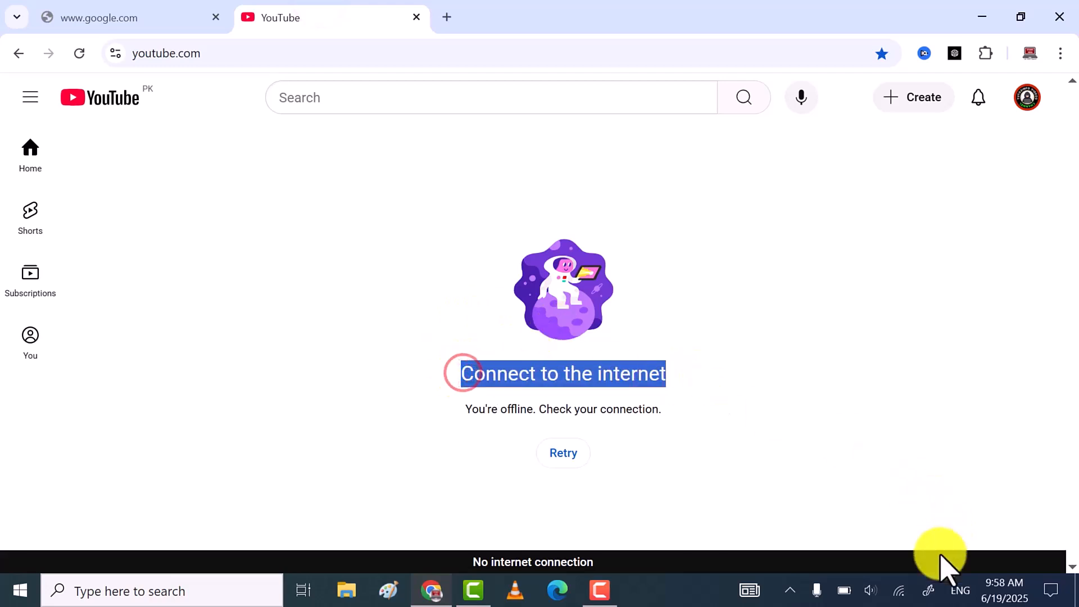
click(899, 590)
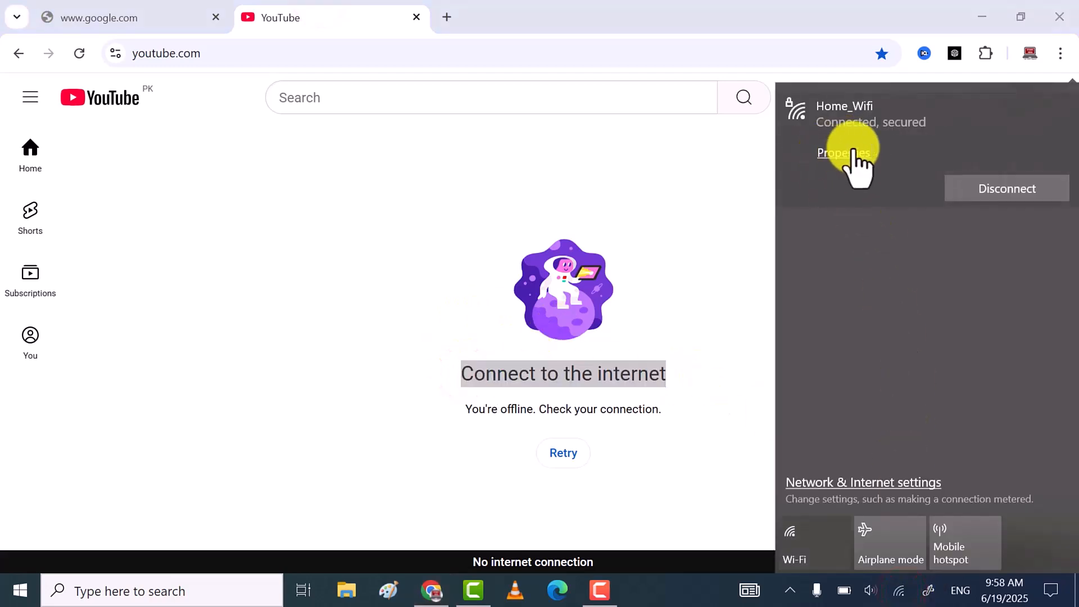
Refresh the desktop and bring up Network & Internet in Windows Settings.
click(982, 17)
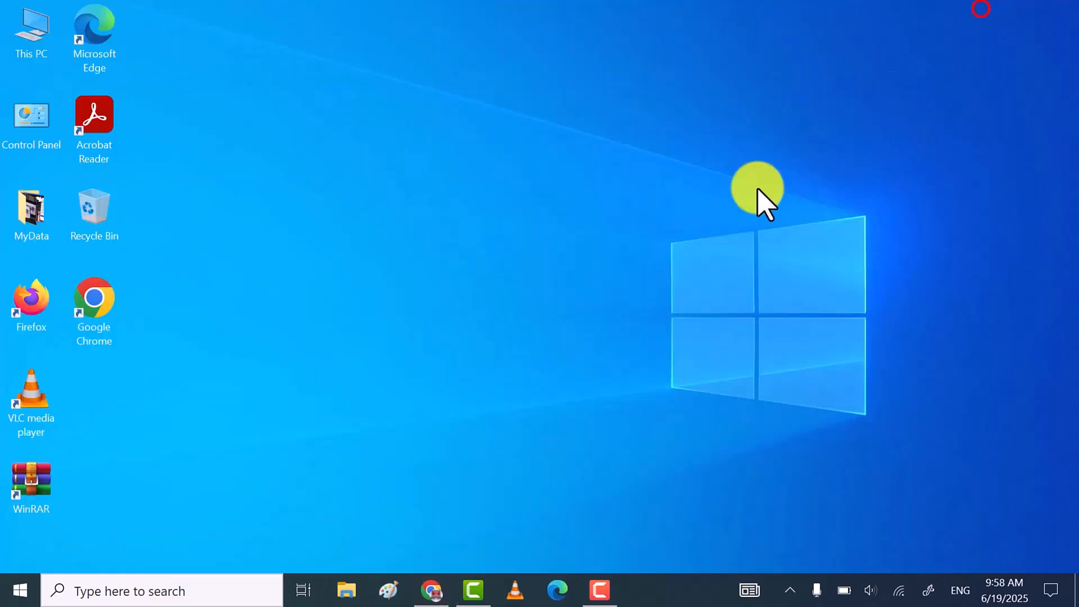
right_click(308, 219)
click(385, 268)
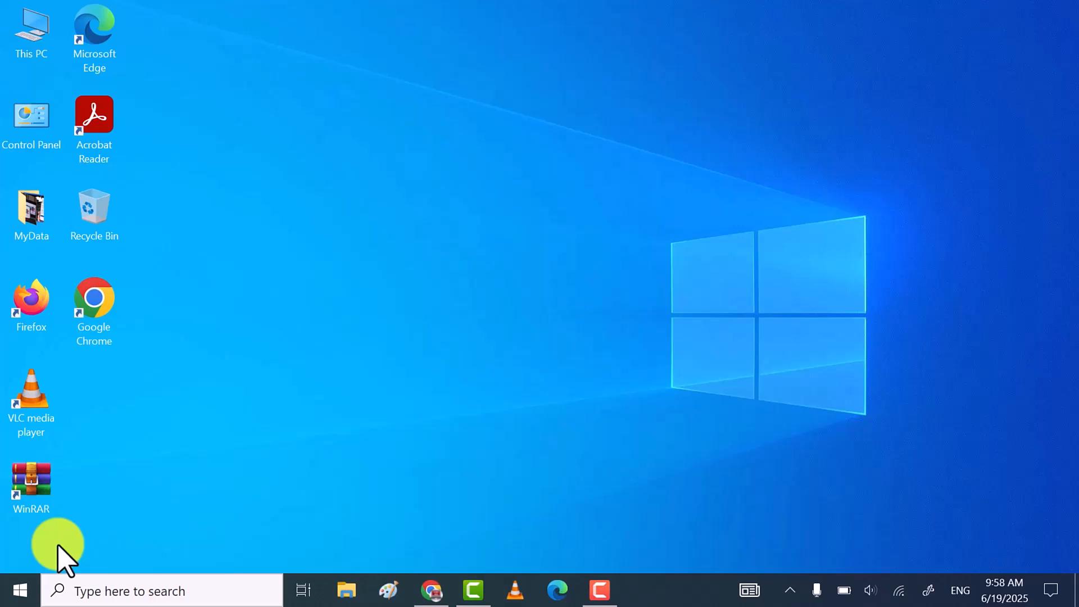
click(24, 589)
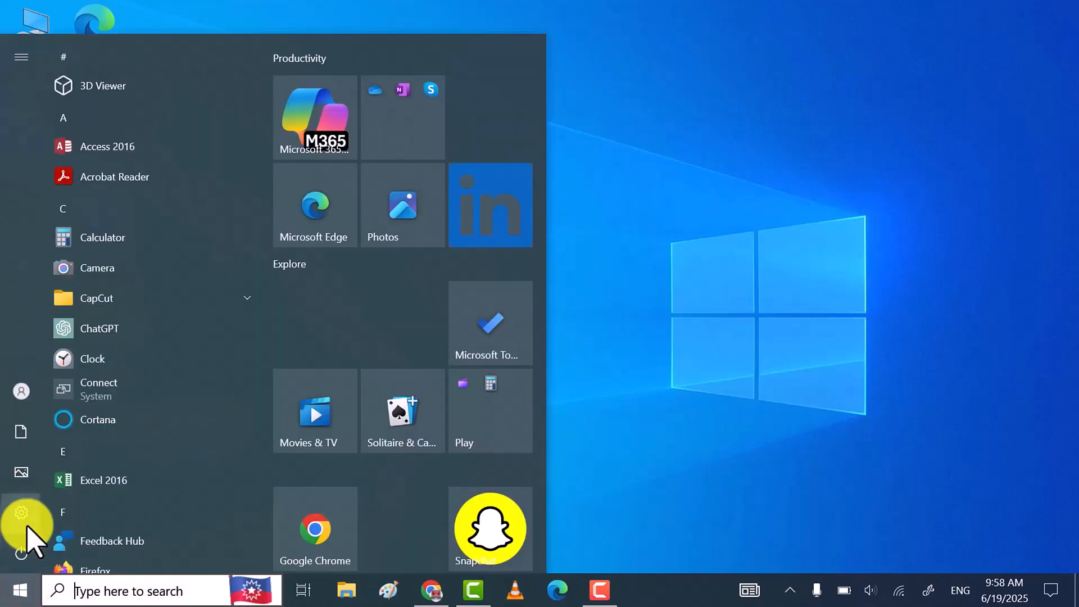
mouse_move(65, 513)
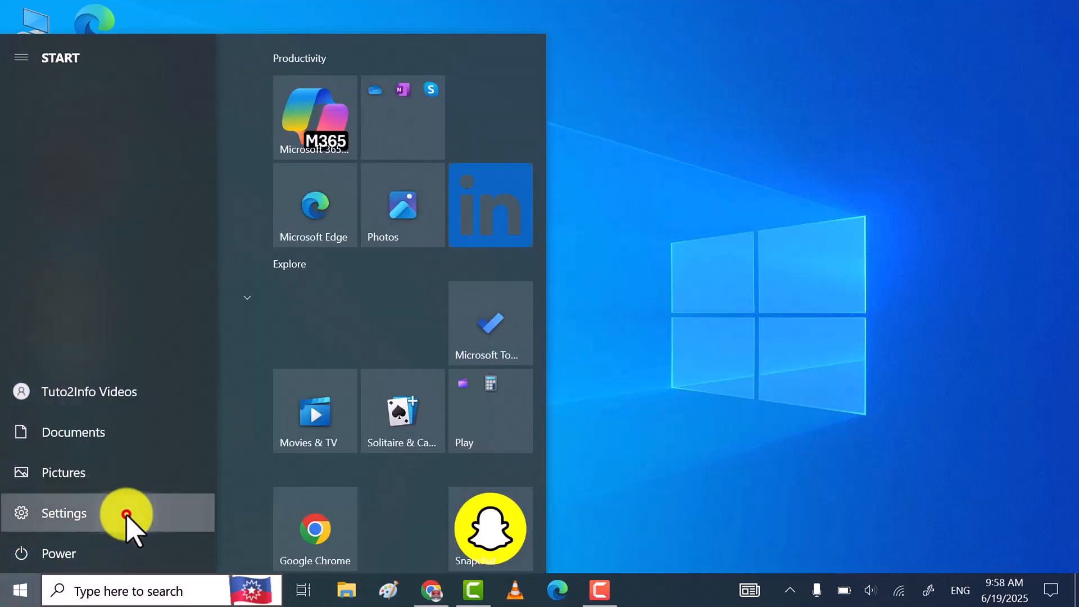
click(126, 517)
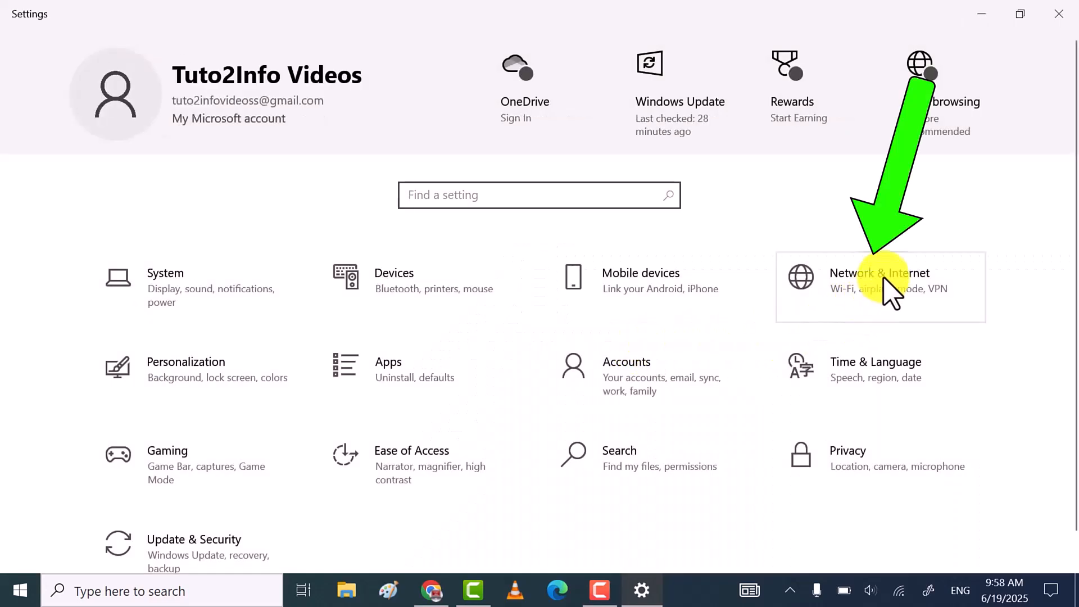
click(885, 275)
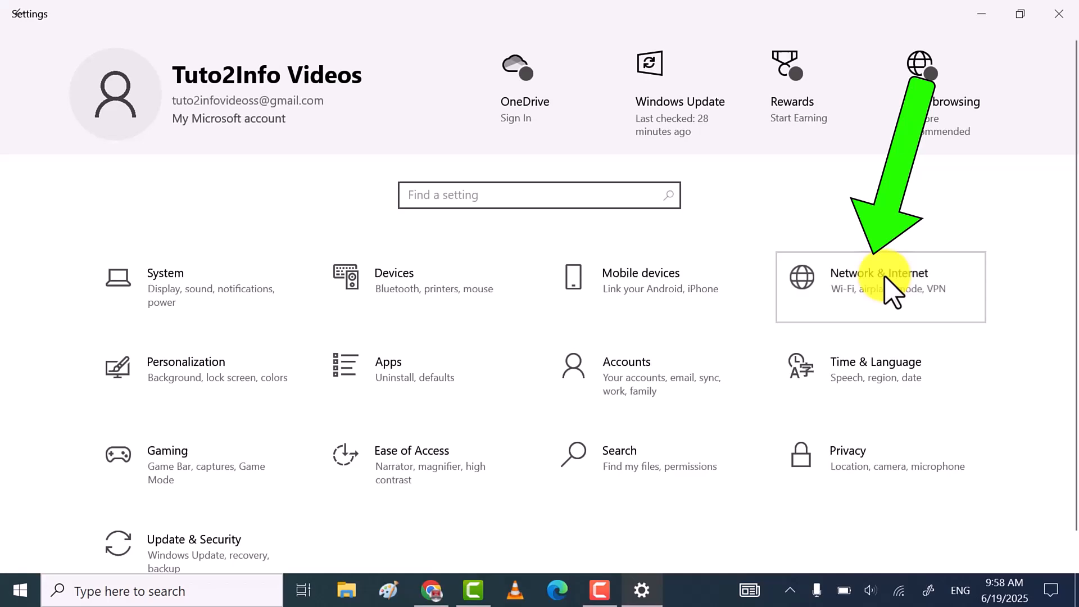
scroll(510, 363, down, 3)
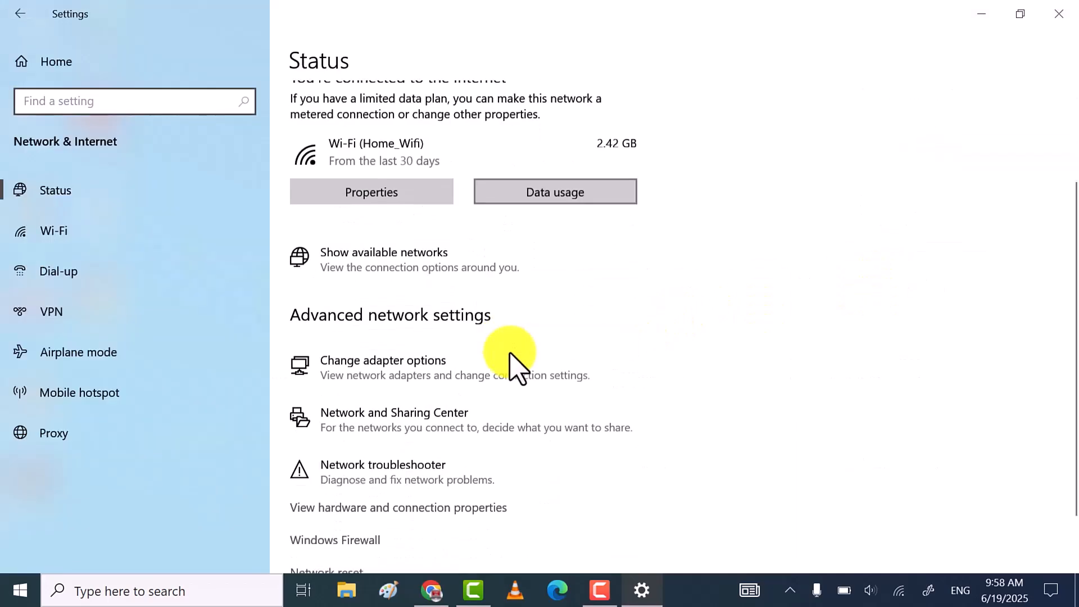
scroll(481, 363, down, 2)
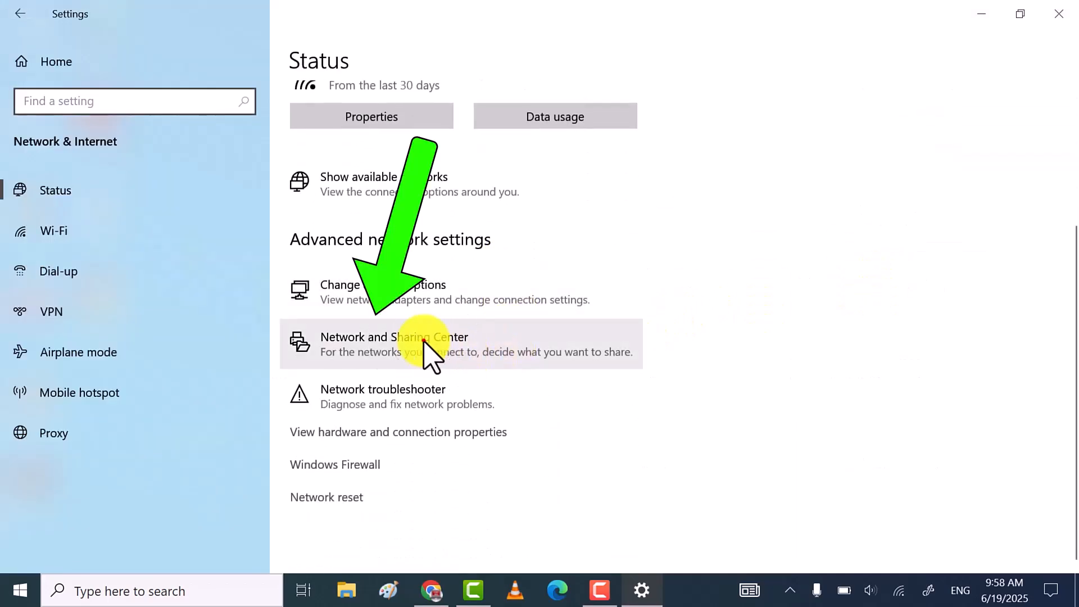
Reach the Home_Wifi adapter's IPv4 properties through the Network and Sharing Center.
click(424, 340)
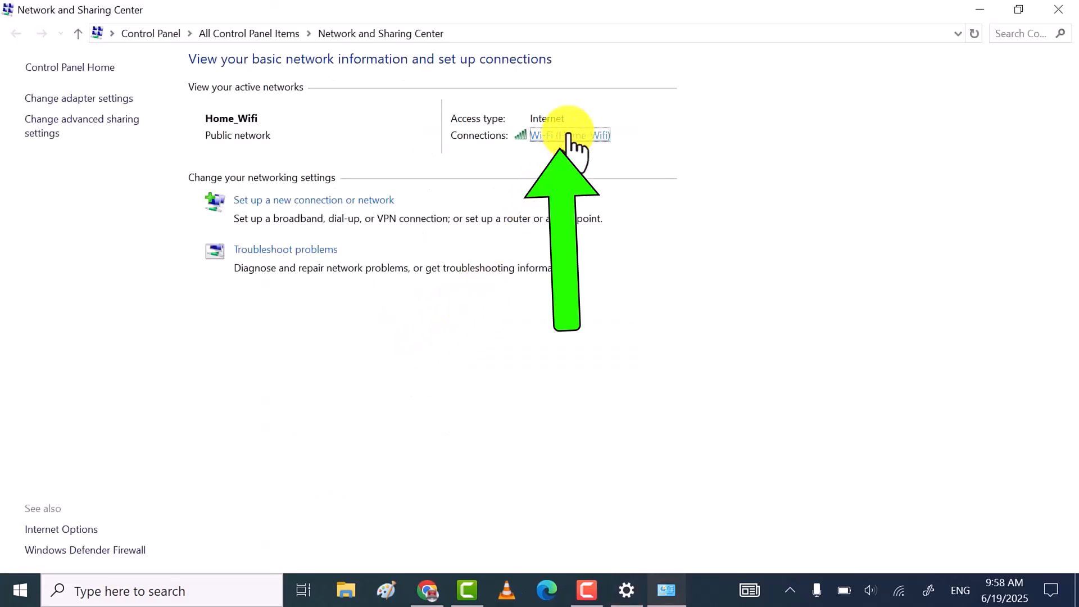
click(569, 137)
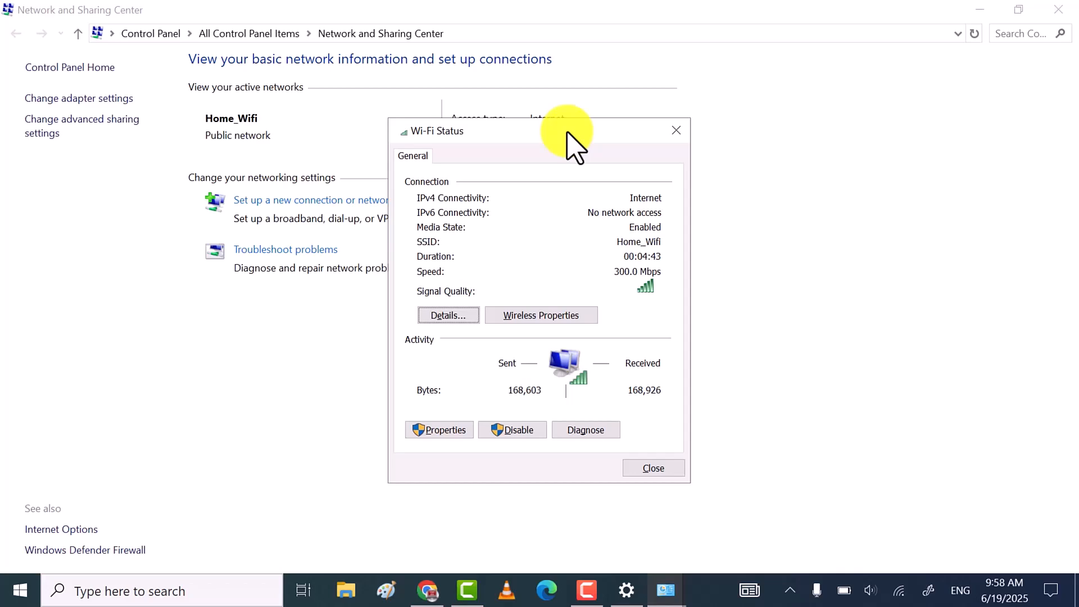
click(444, 431)
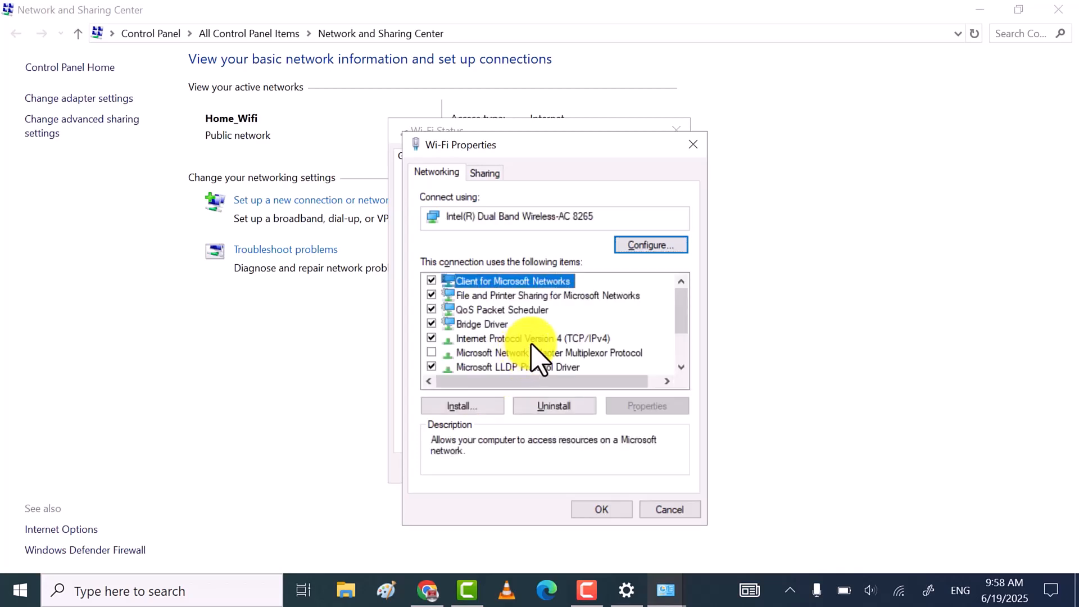
click(537, 338)
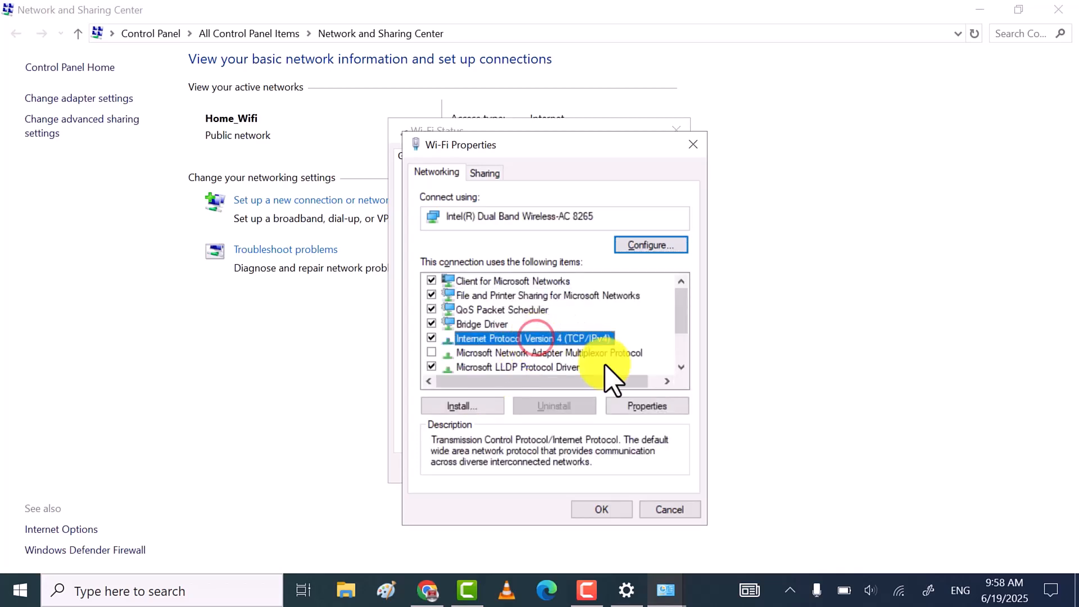
click(648, 407)
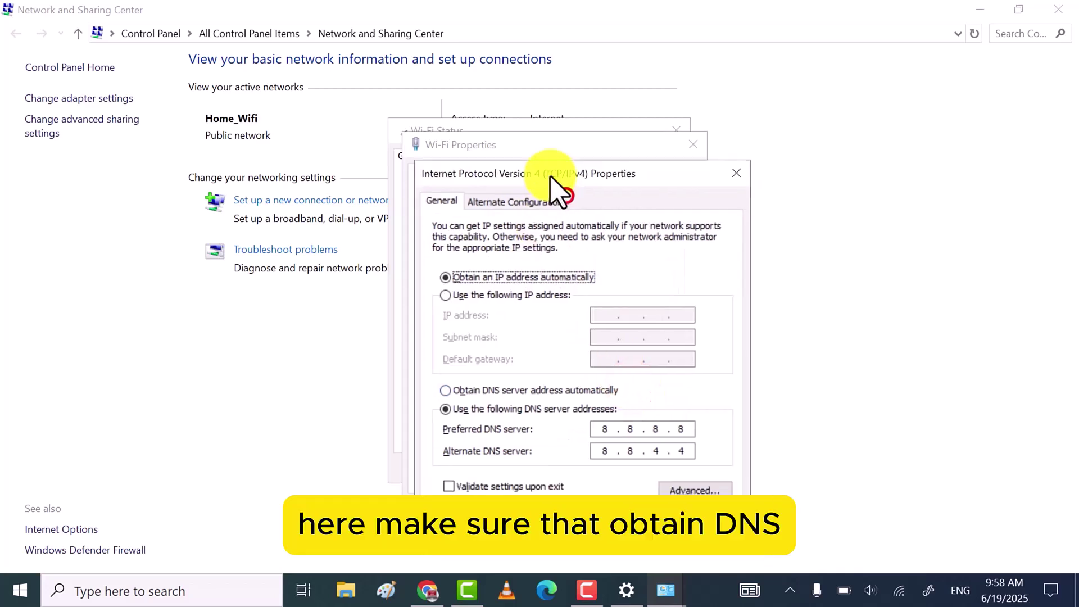
drag(553, 182, 514, 77)
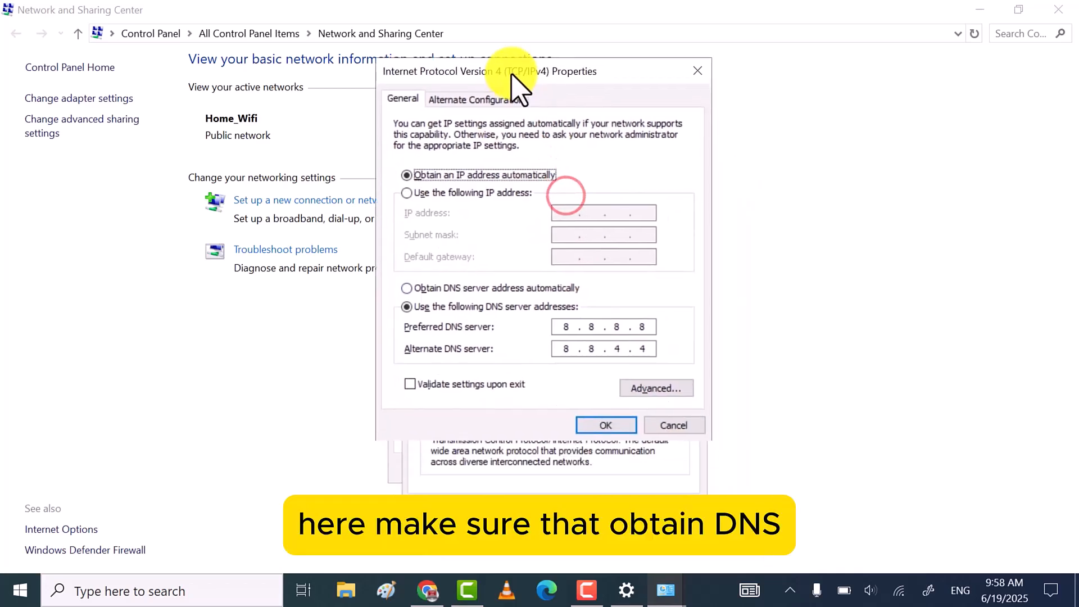
Switch DNS to obtain server addresses automatically, save, and close all the windows.
click(408, 286)
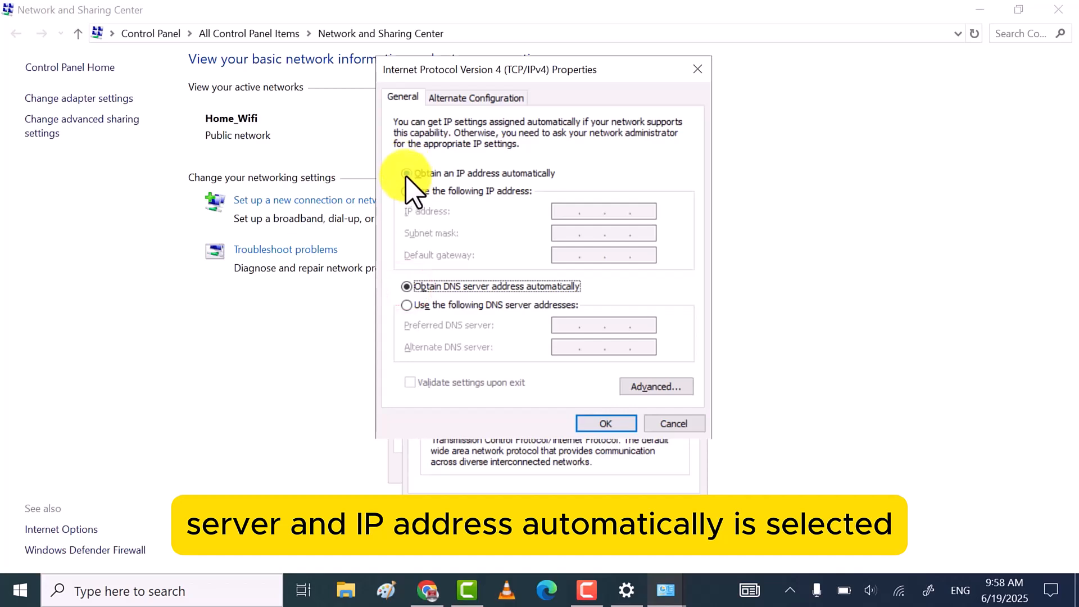
click(606, 422)
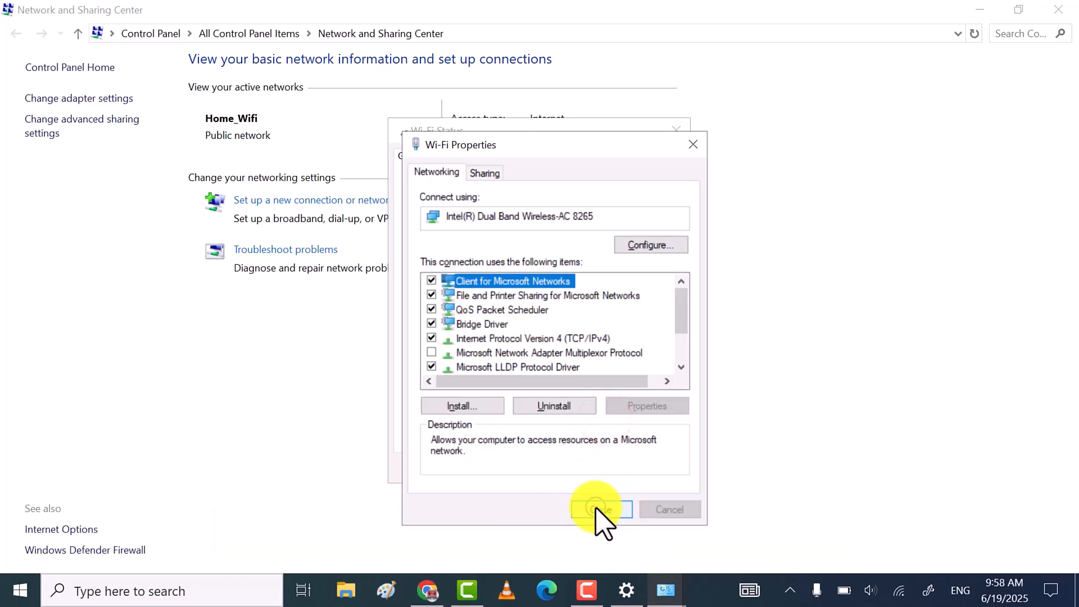
click(596, 510)
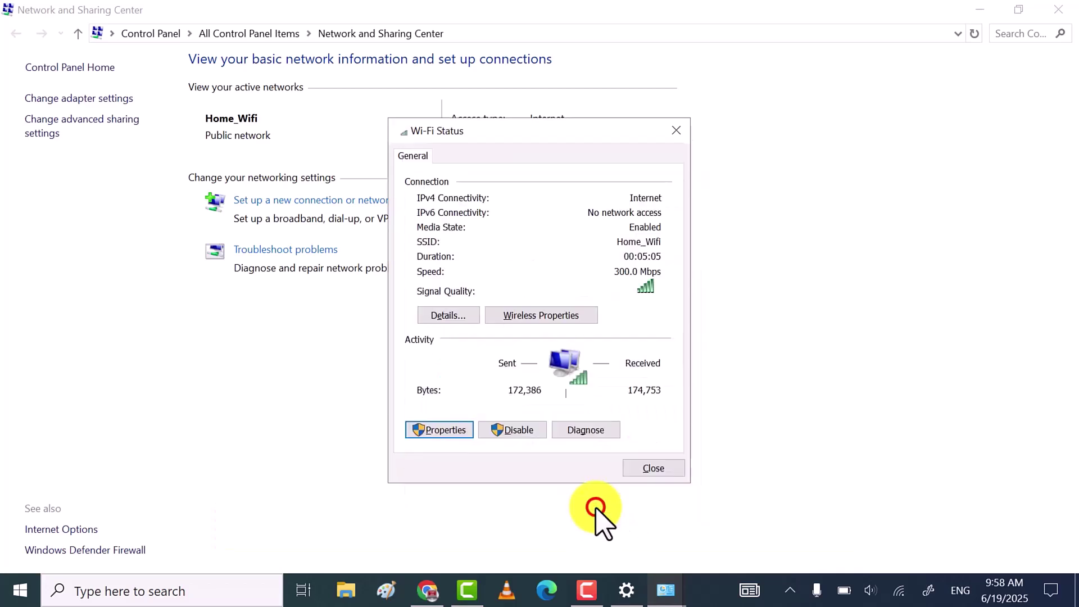
click(651, 469)
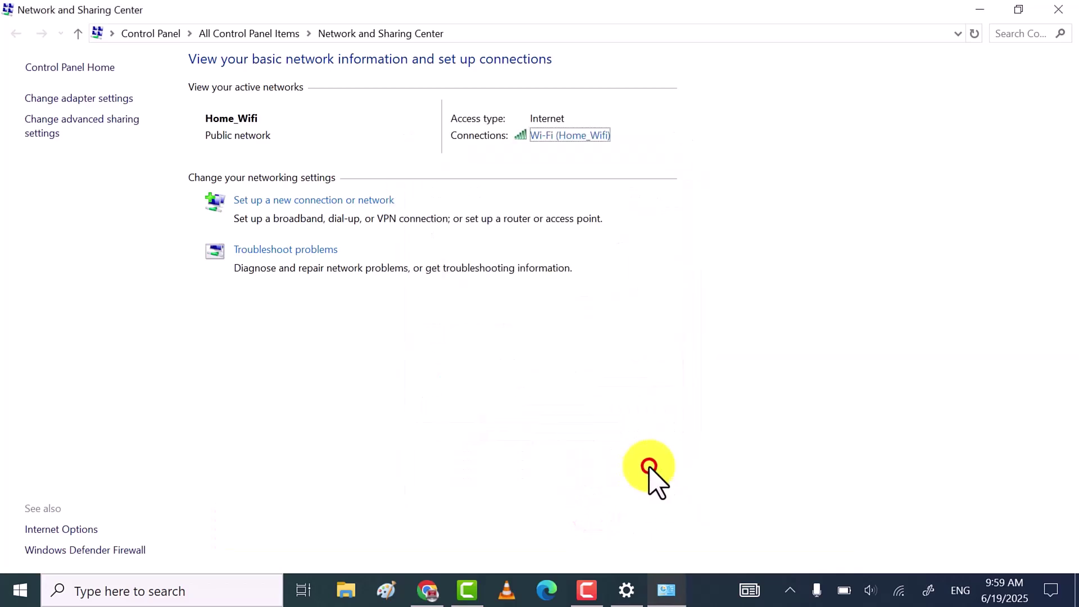
click(1056, 9)
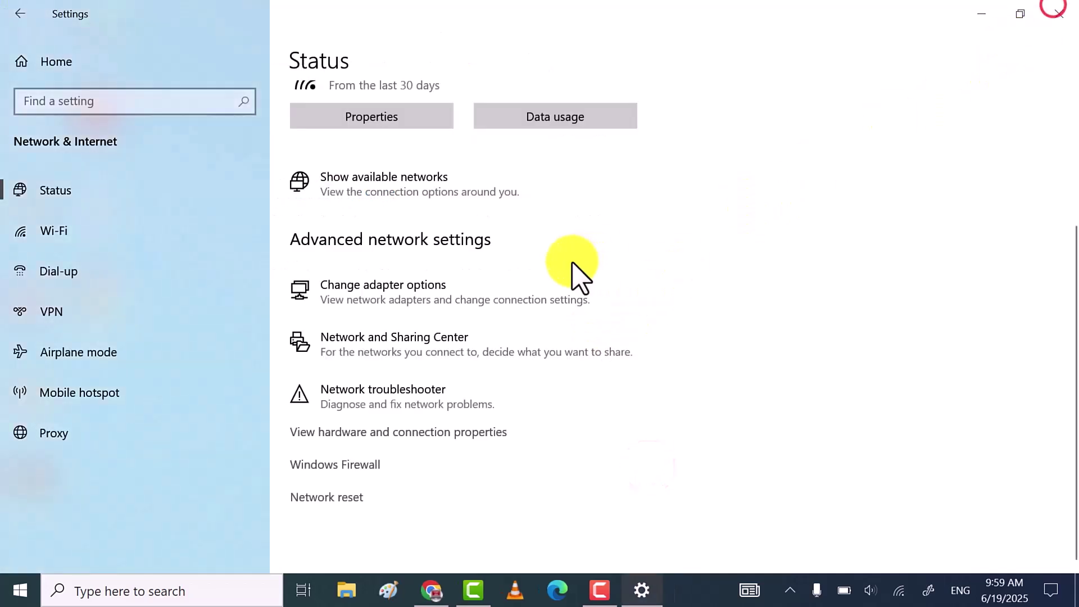
Close Settings and launch Control Panel from Windows search.
click(1061, 12)
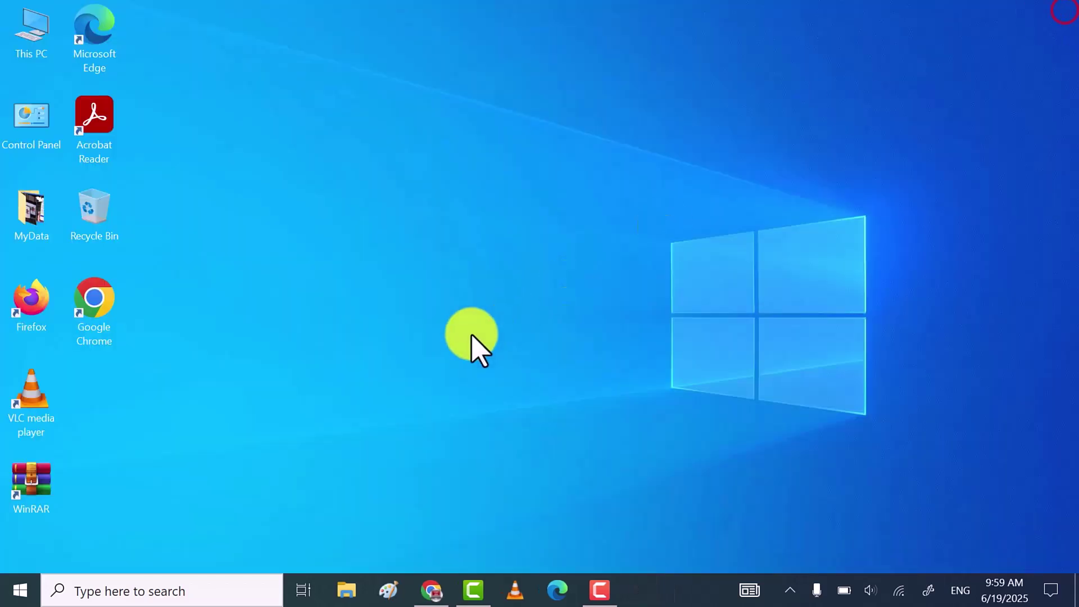
click(167, 590)
text(control)
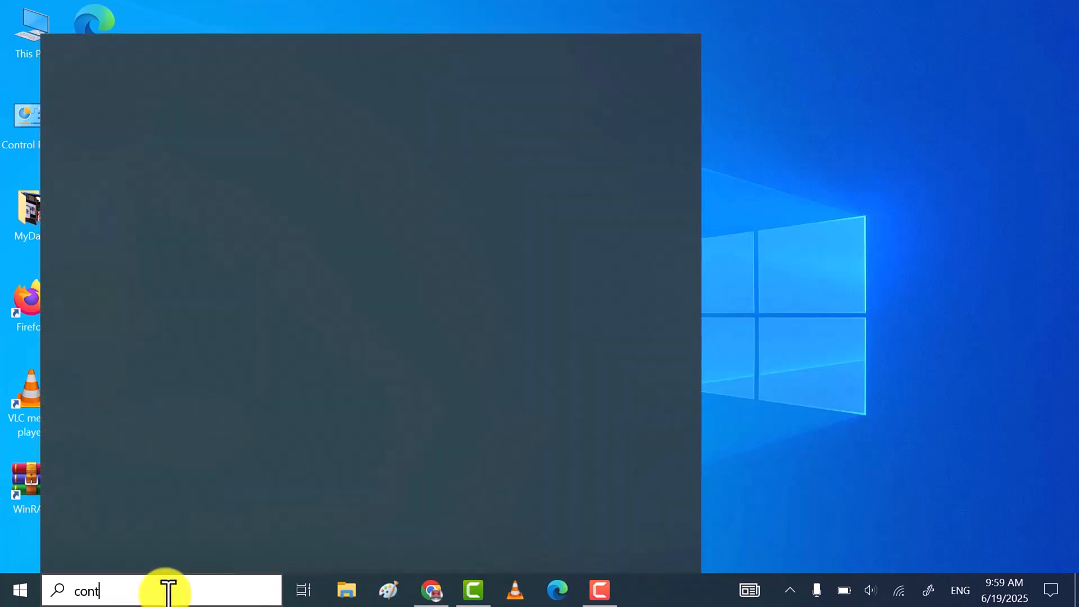
text( panel)
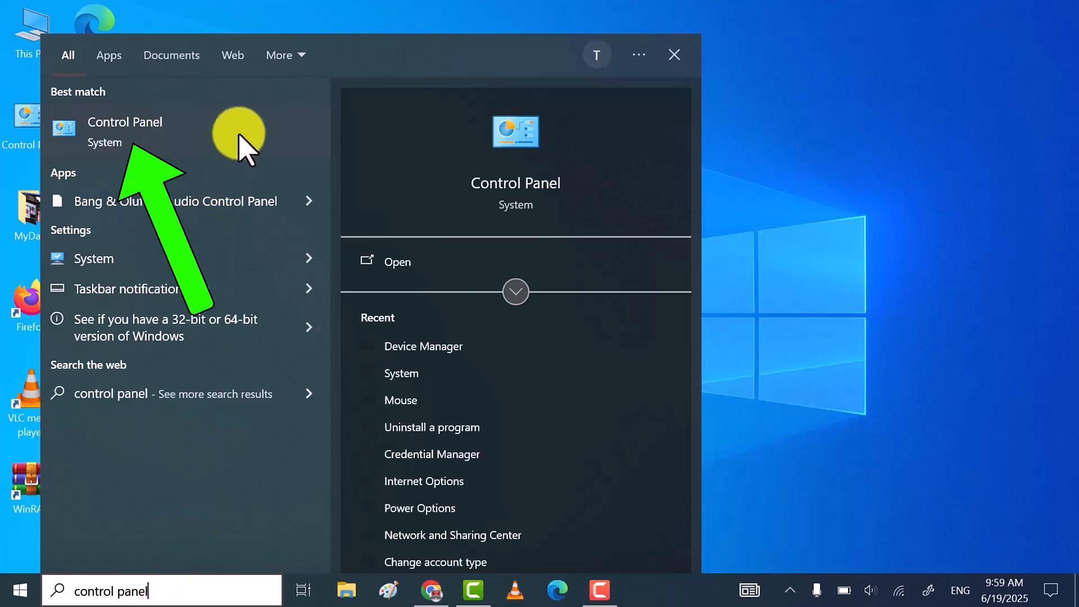
click(239, 139)
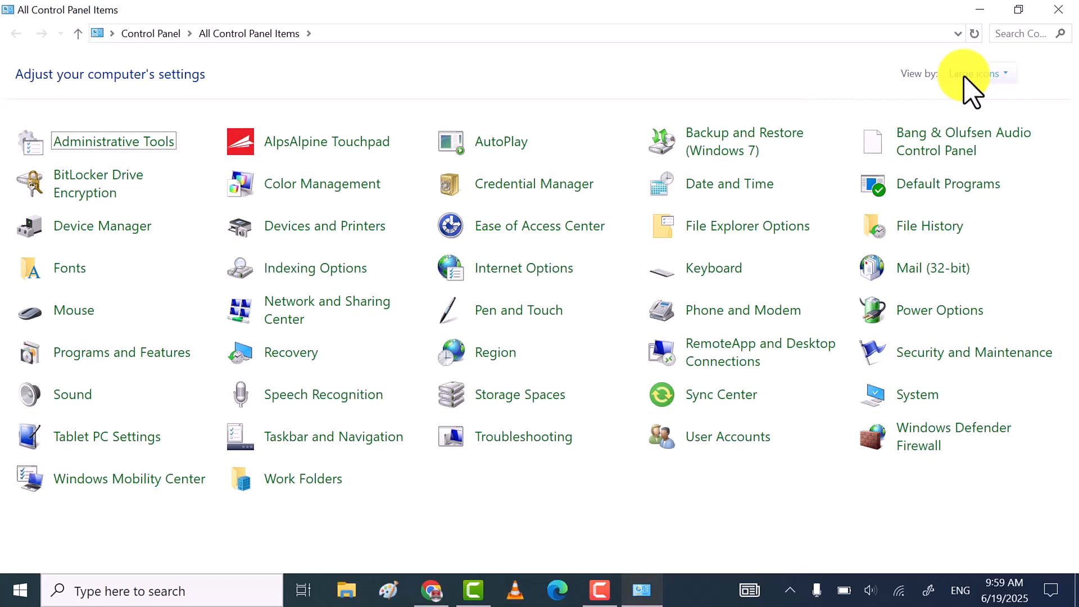
Switch Control Panel's view from Category to Large icons, listing all items.
click(964, 74)
click(984, 97)
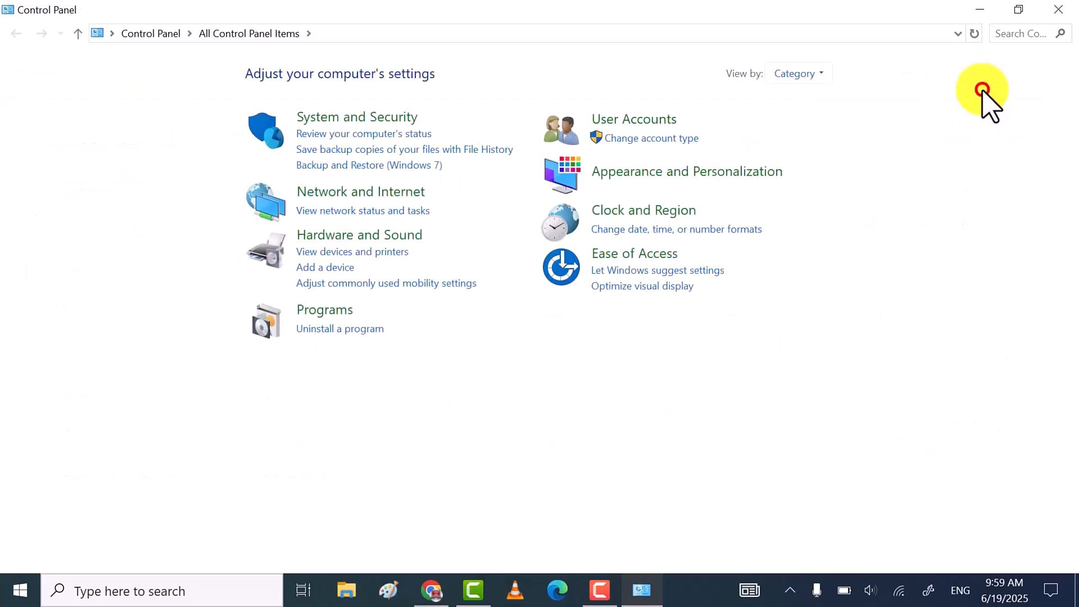
click(810, 77)
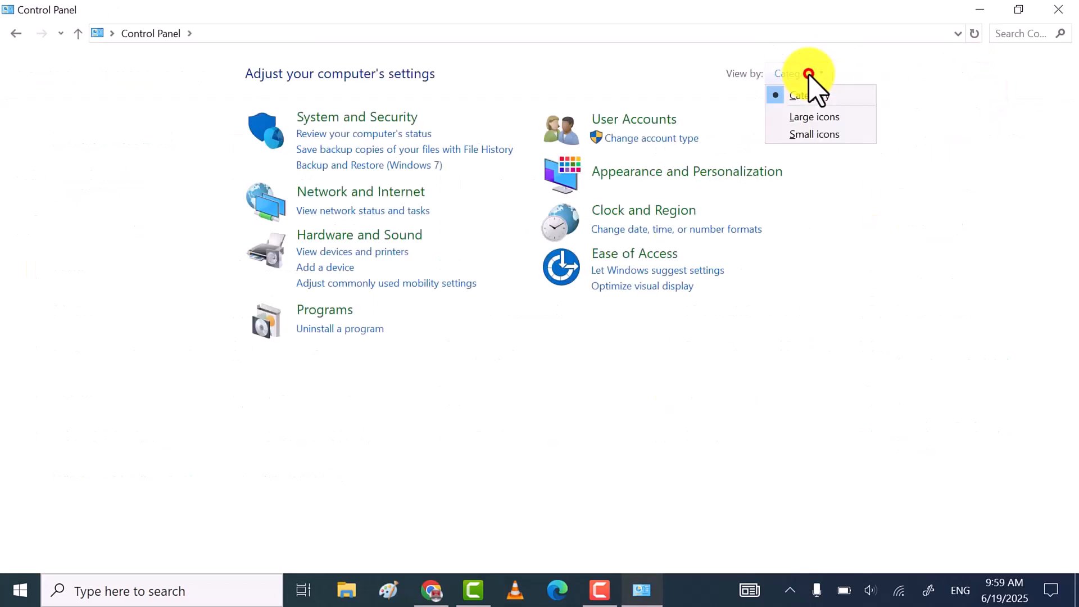
click(826, 118)
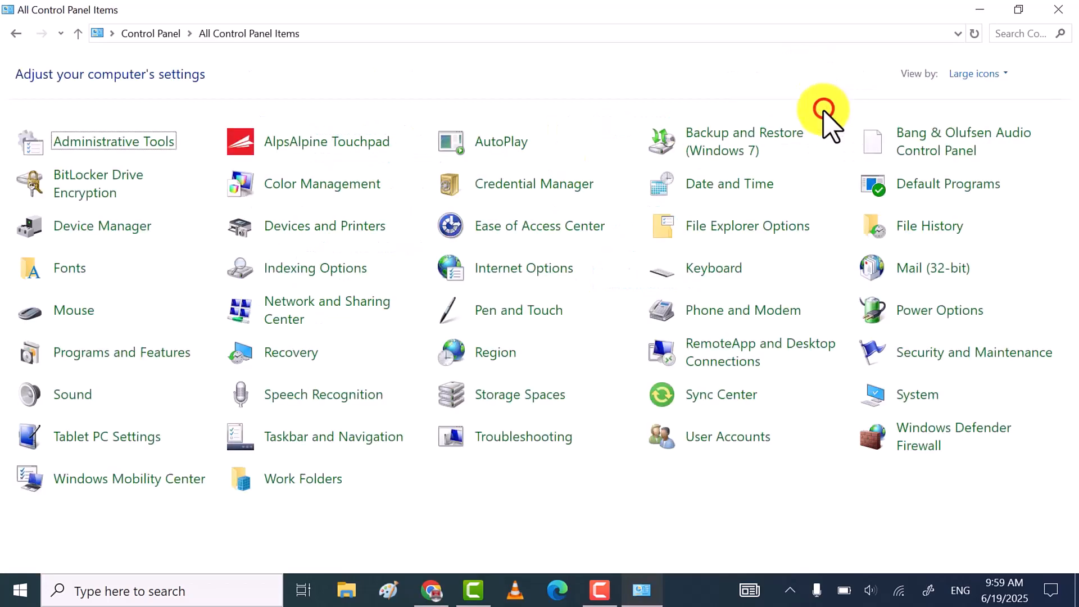
Reach the LAN settings dialog from Internet Properties' Connections page.
click(540, 268)
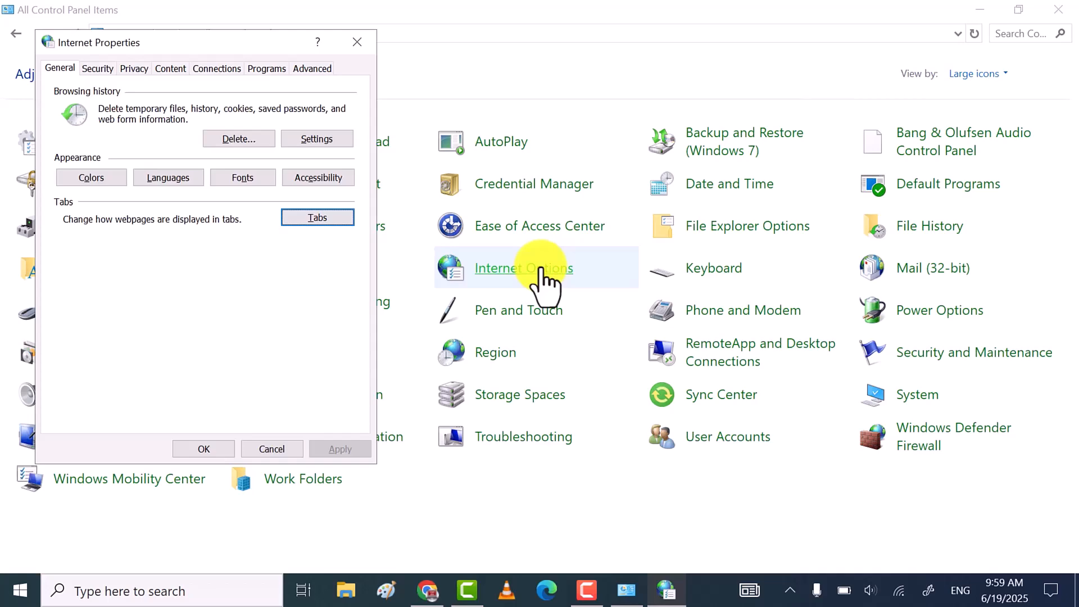
drag(227, 38, 500, 39)
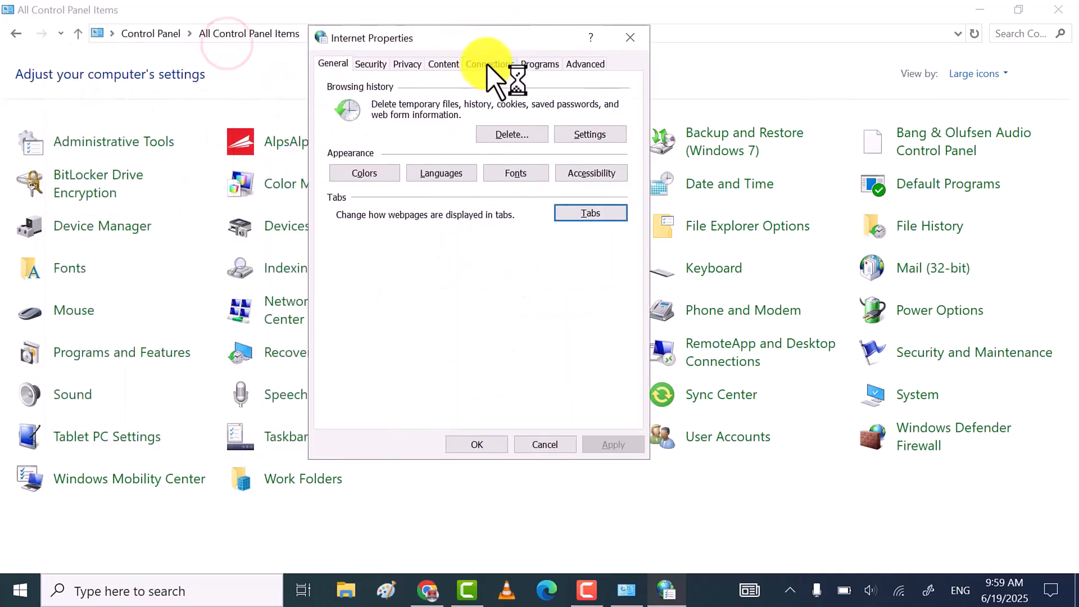
click(487, 63)
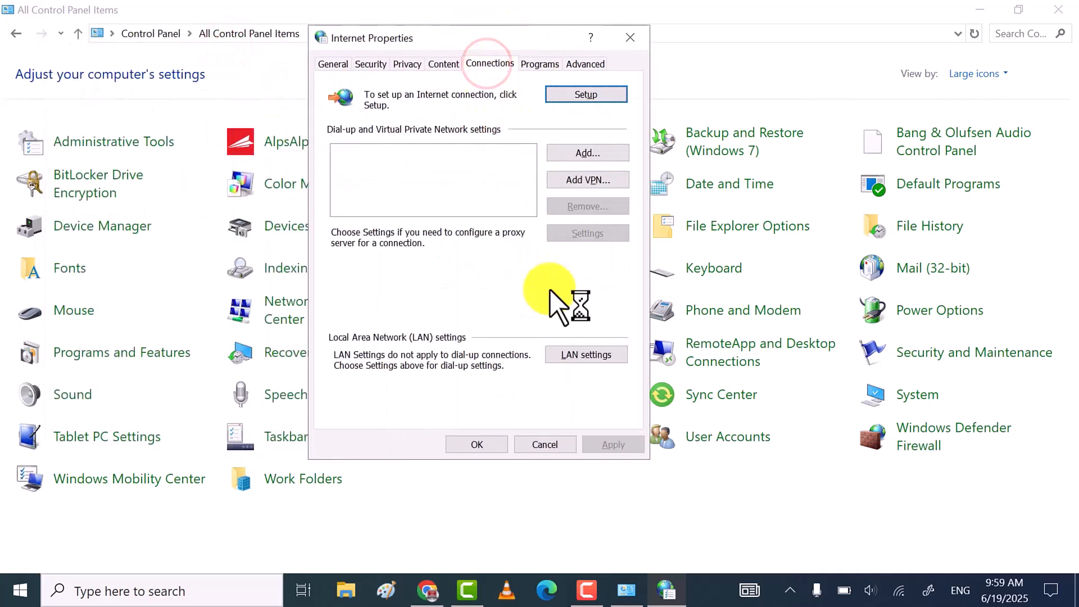
click(587, 356)
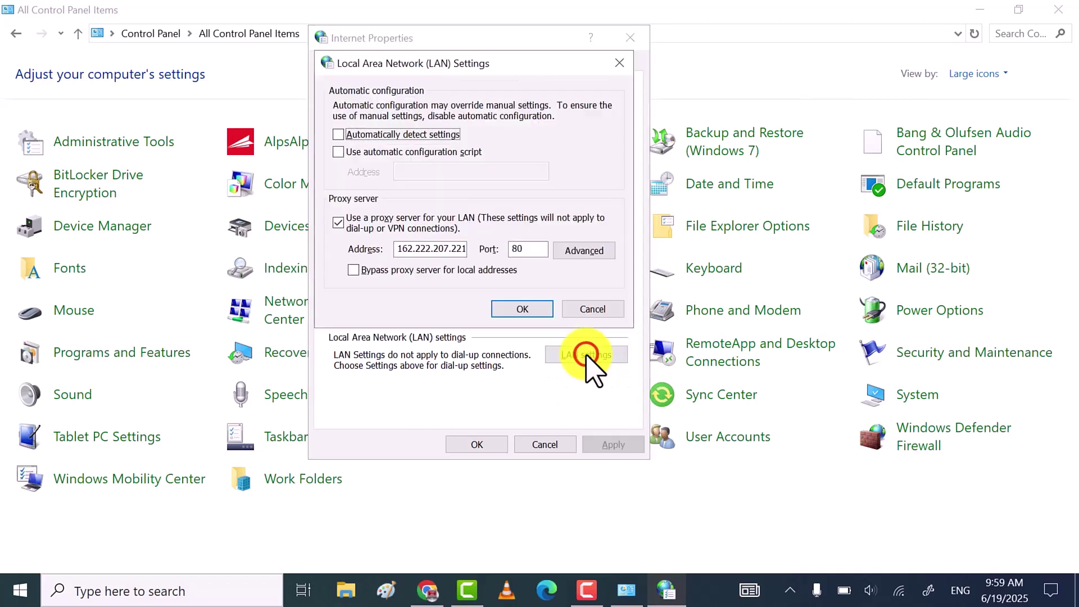
Enable Automatically detect settings, disable the LAN proxy server, save and close Control Panel.
click(338, 136)
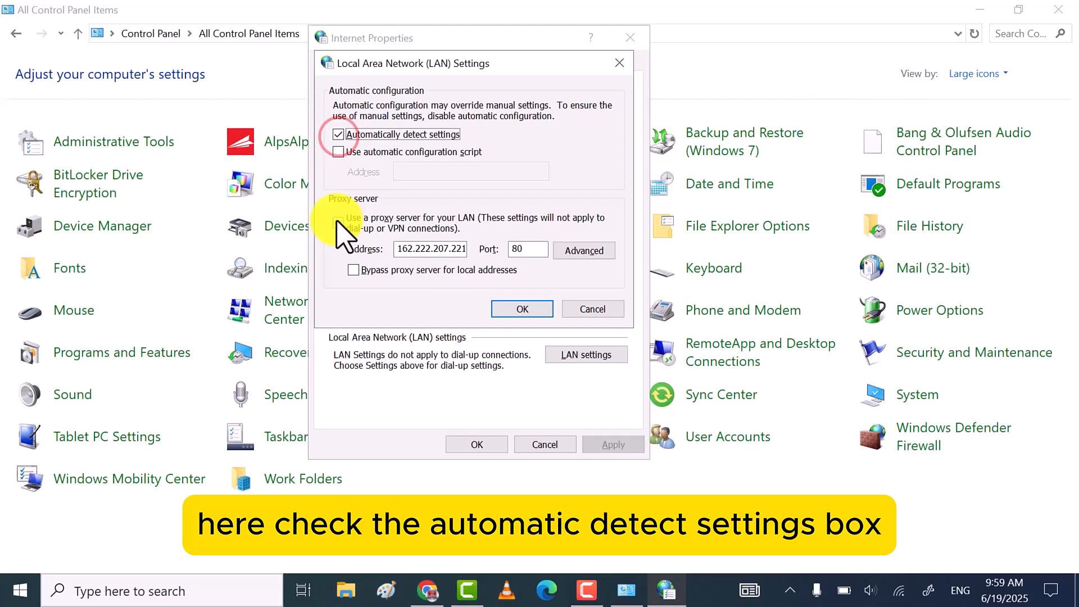
click(338, 223)
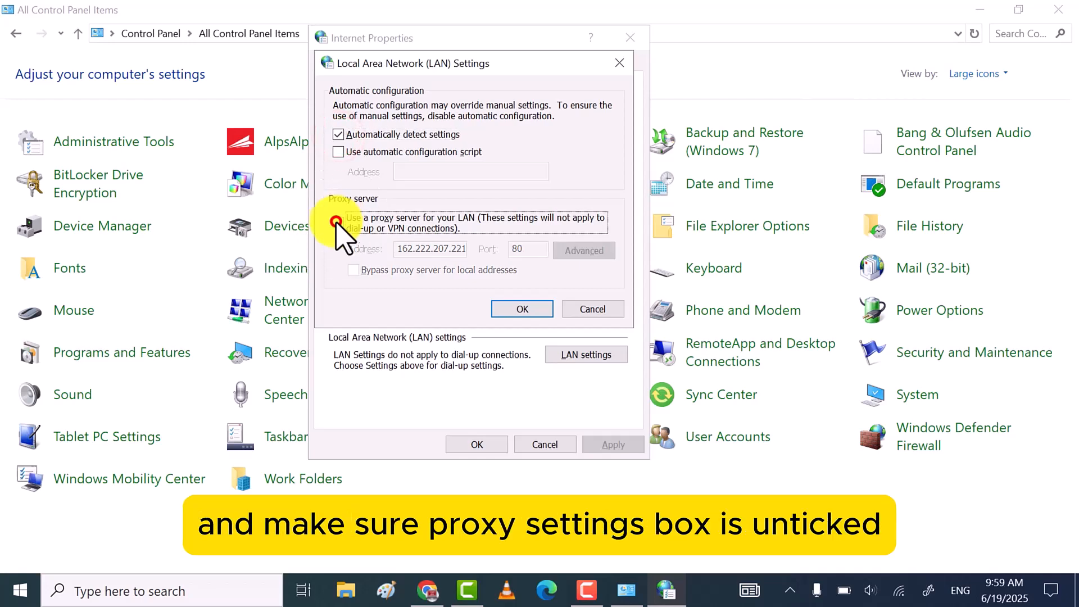
click(524, 309)
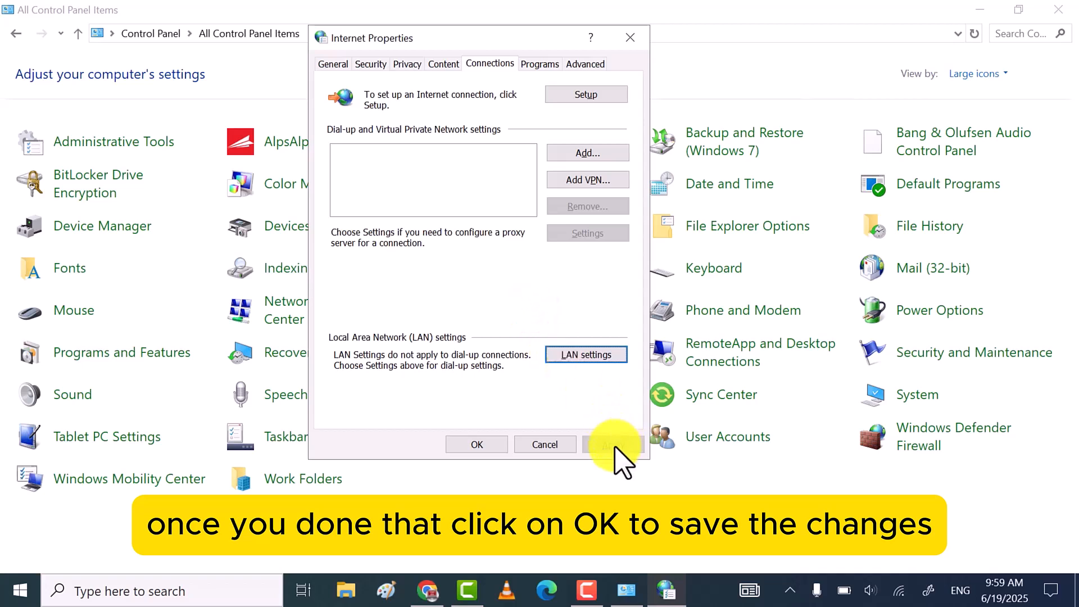
click(476, 445)
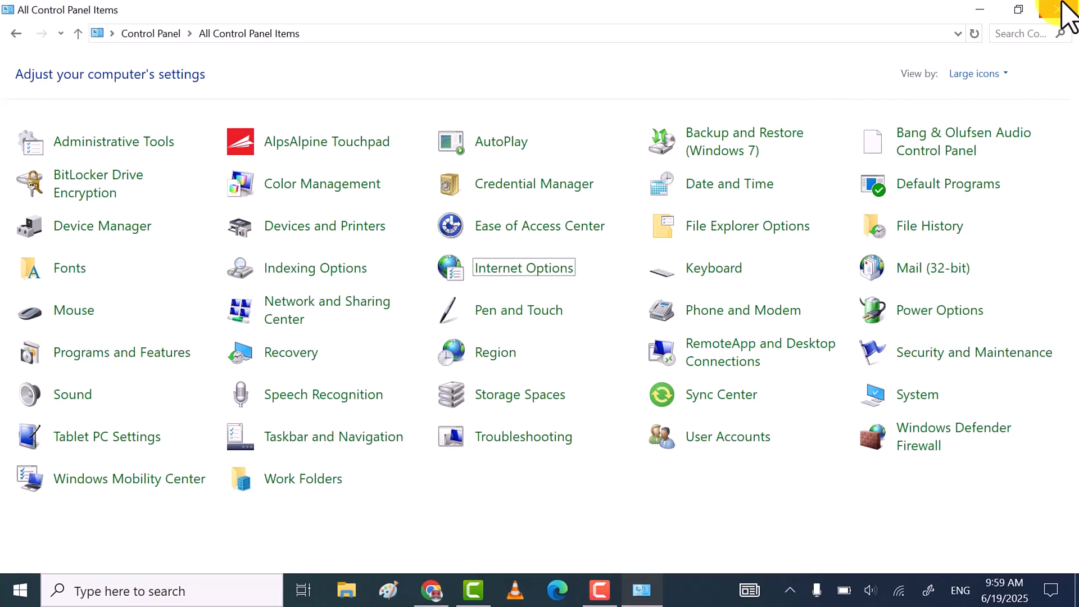
click(1058, 9)
Refresh the desktop and reload YouTube and Google to confirm the internet works.
right_click(308, 223)
click(393, 273)
click(899, 591)
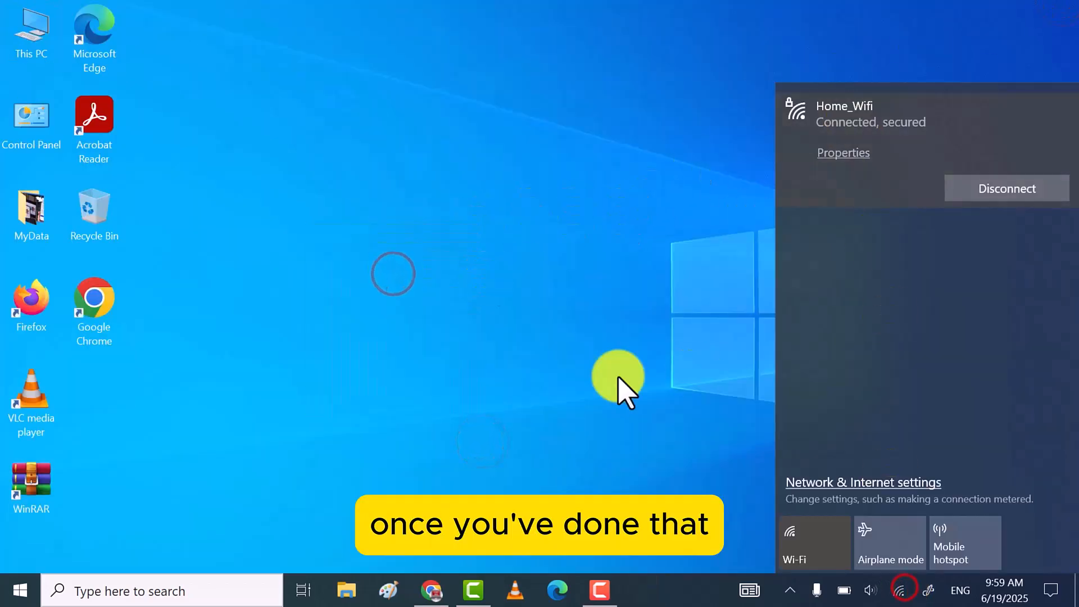
click(79, 52)
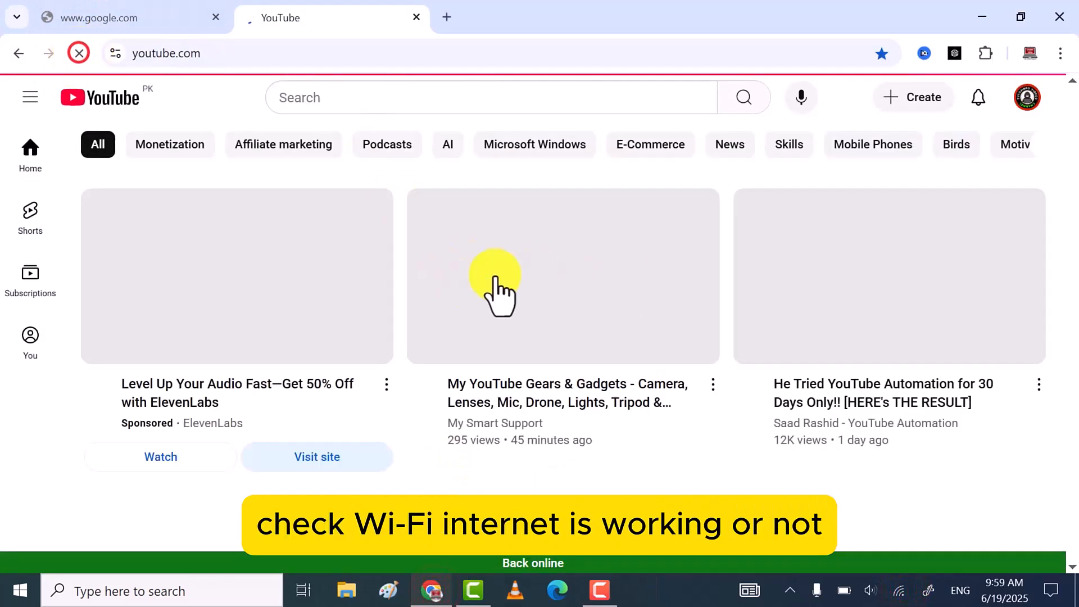
click(101, 17)
click(80, 53)
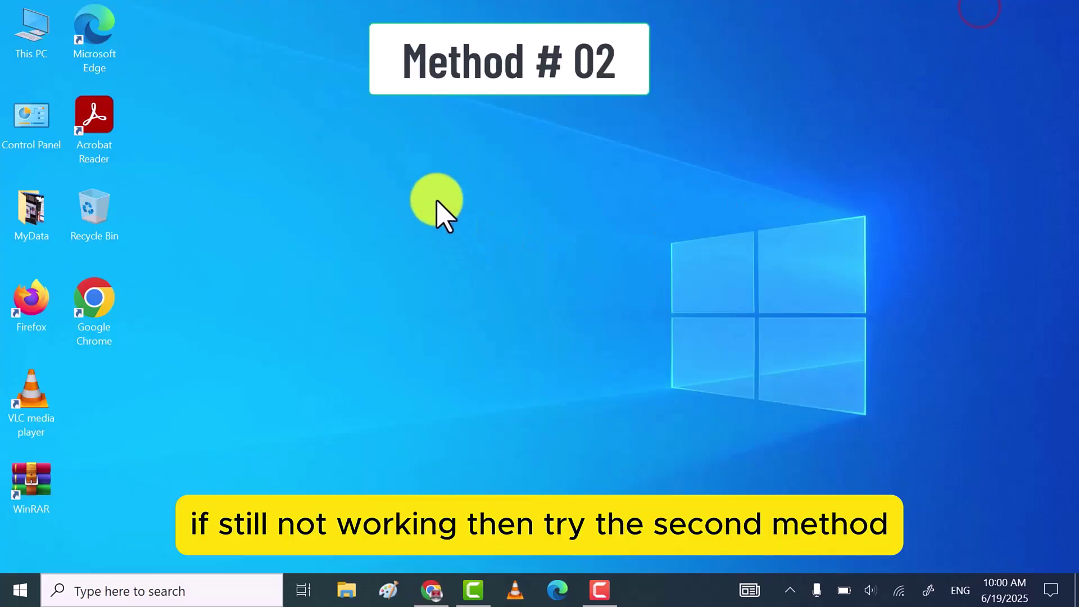
Refresh the desktop twice and launch Windows Settings from the Start menu.
right_click(266, 201)
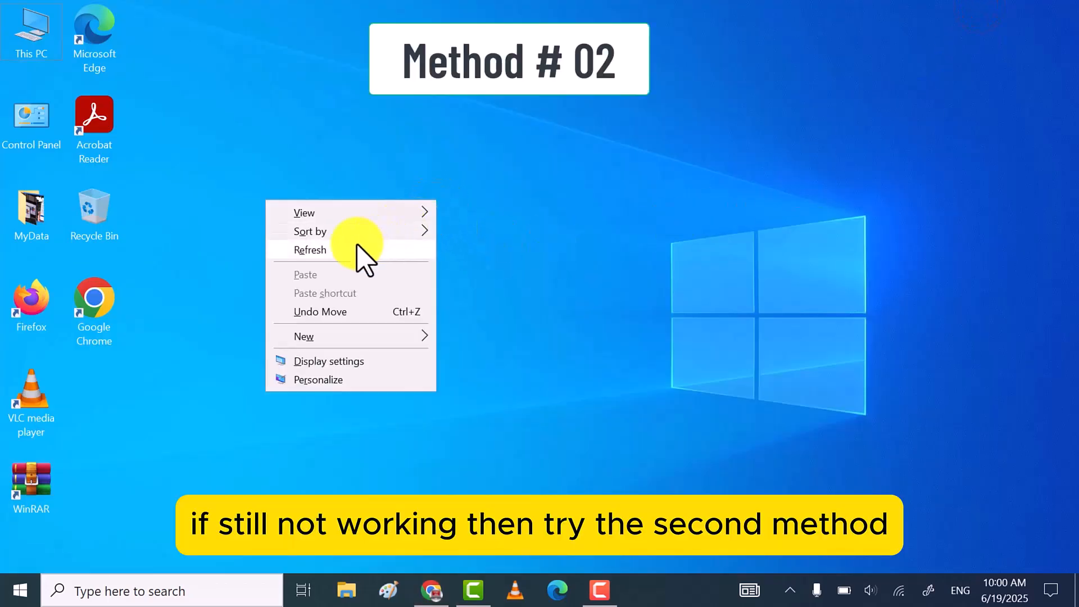
click(330, 244)
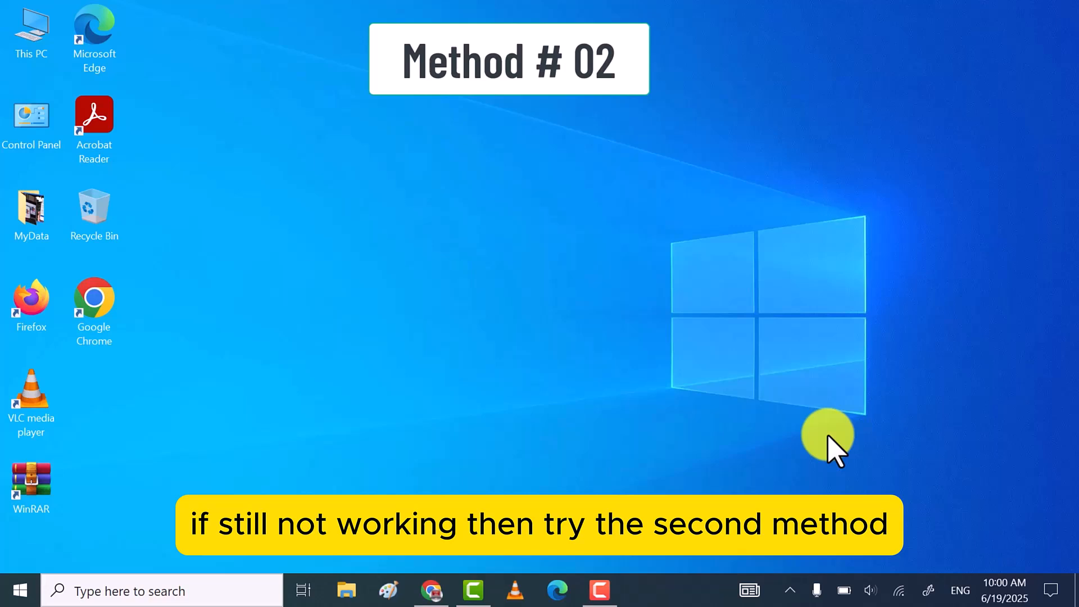
click(953, 517)
right_click(308, 246)
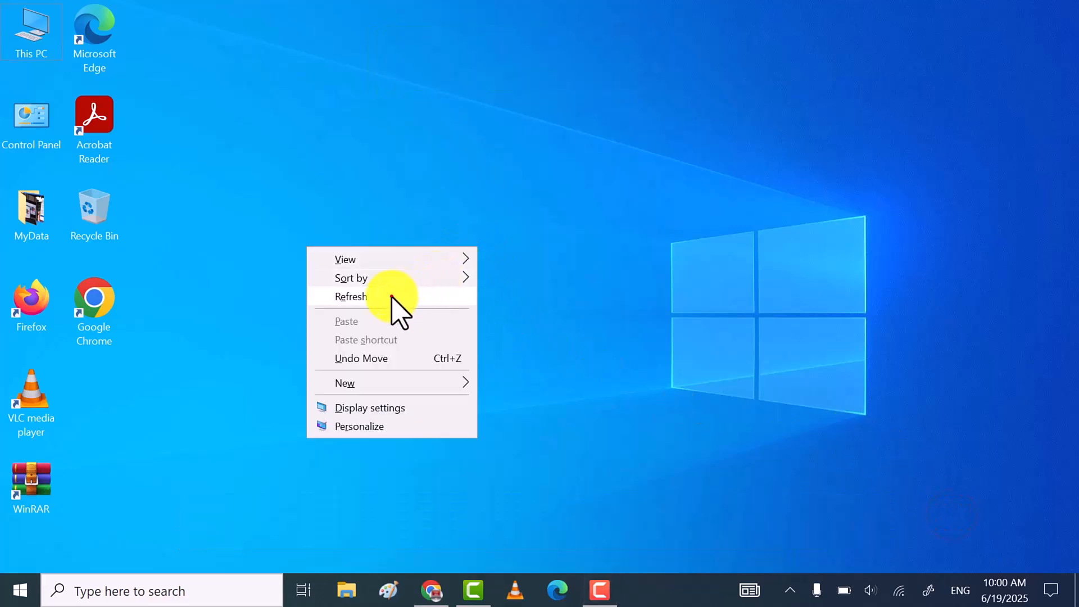
click(393, 297)
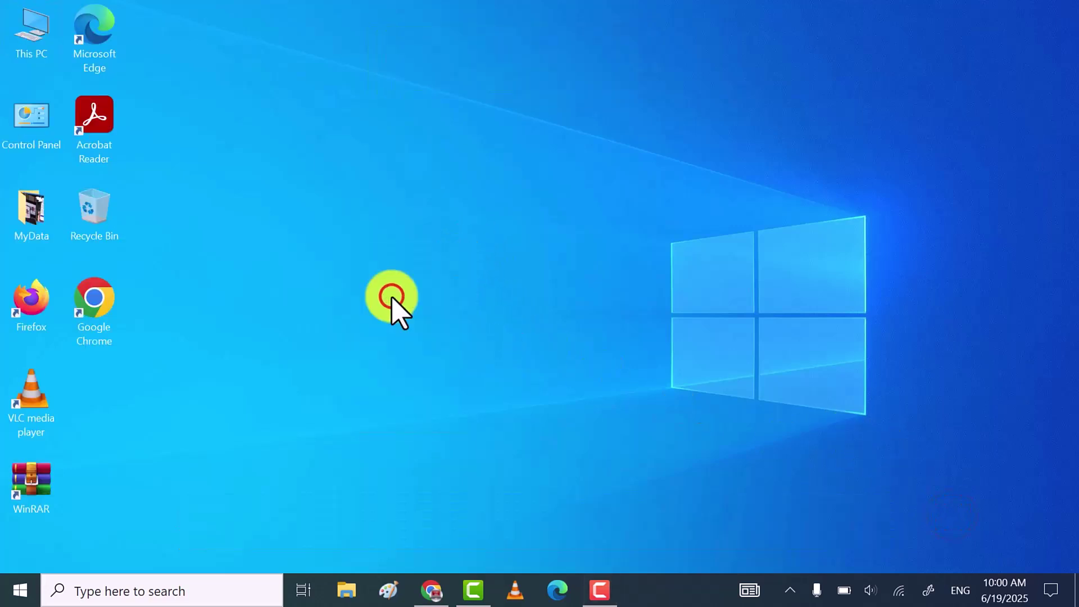
click(12, 592)
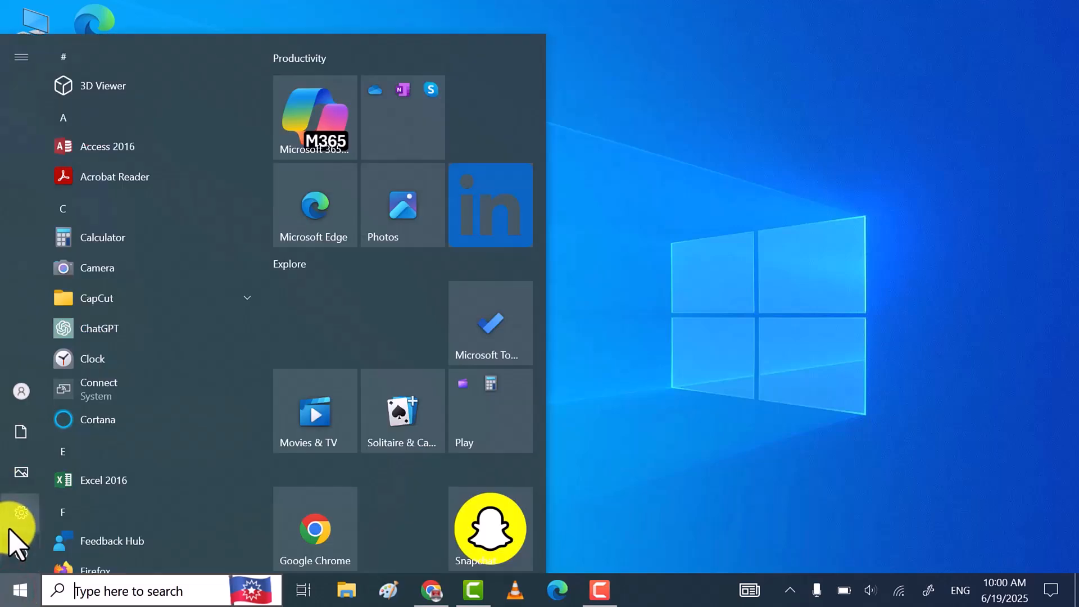
click(107, 514)
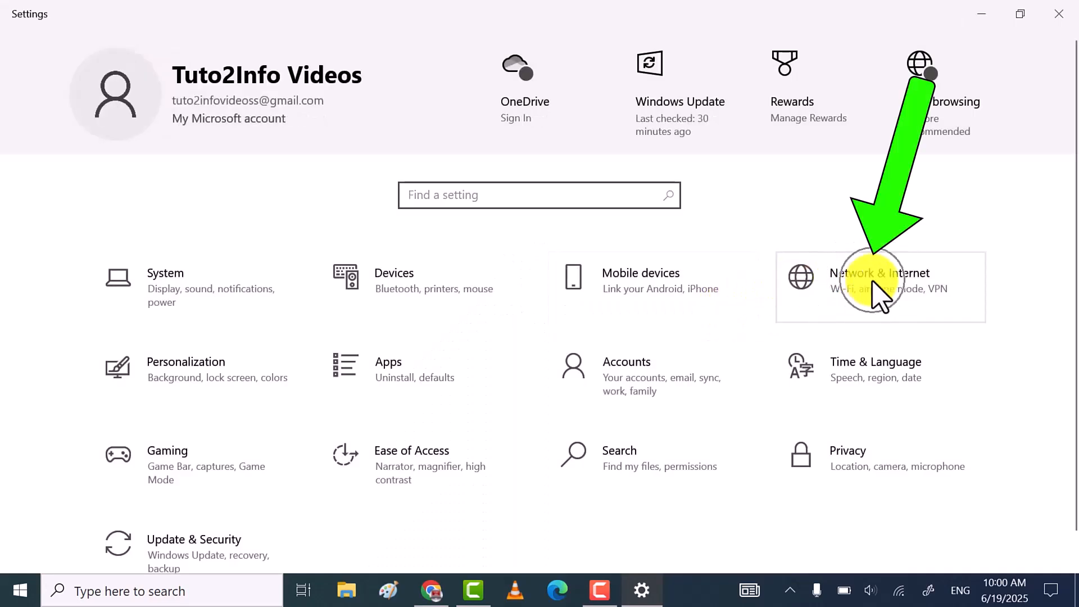
Launch the Network troubleshooter from the Network & Internet status page.
click(873, 281)
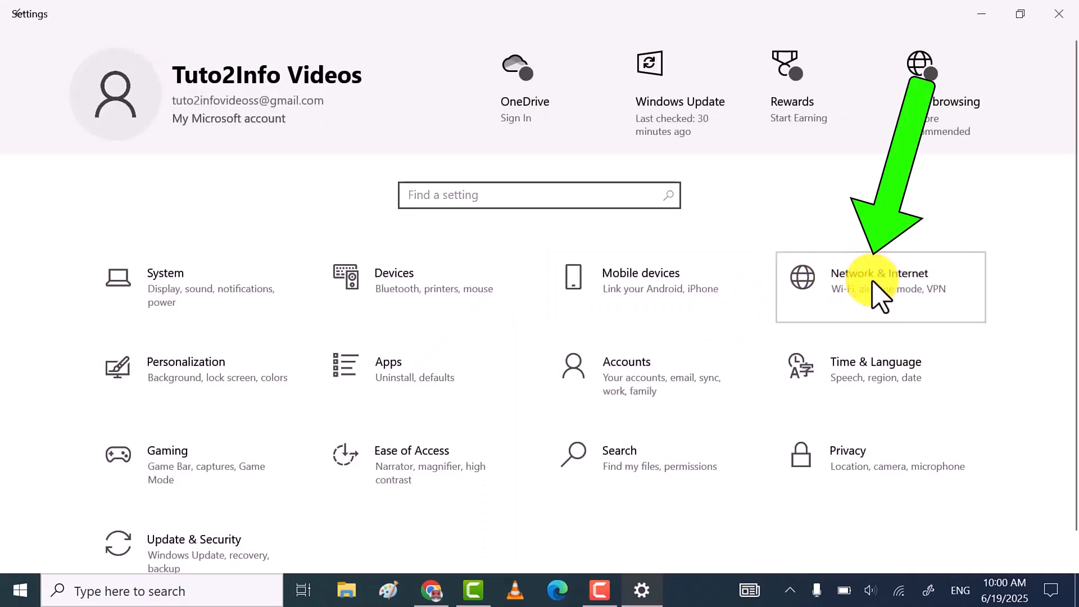
scroll(548, 364, down, 3)
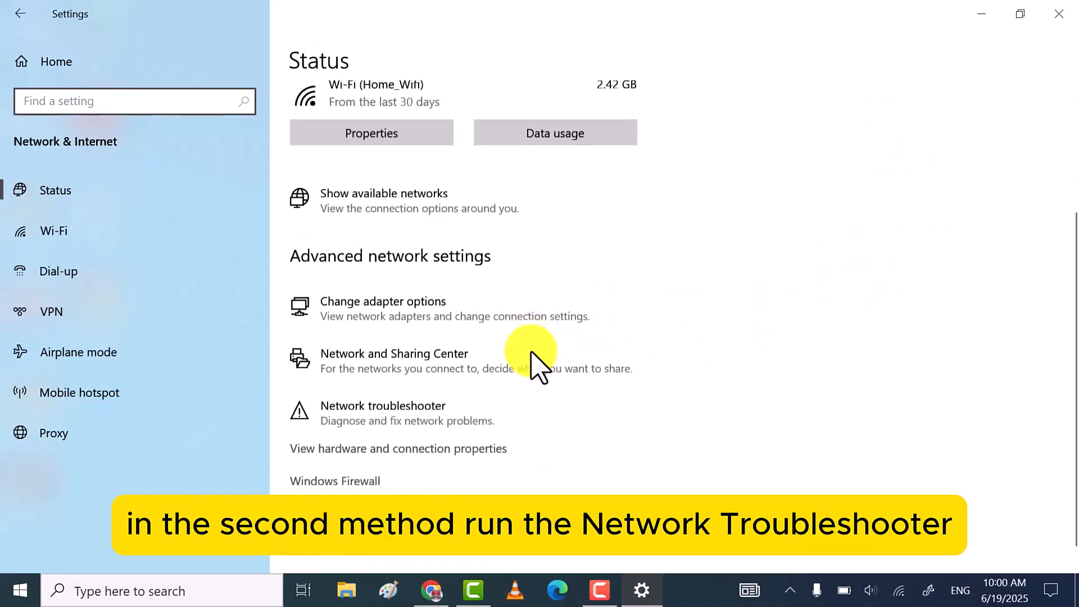
click(386, 397)
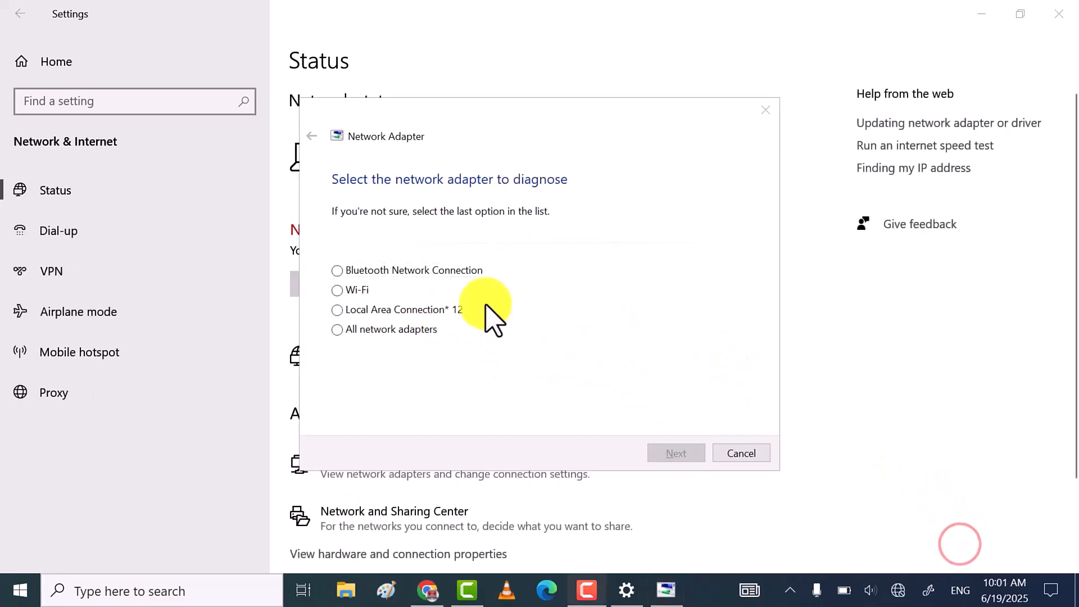
Diagnose All network adapters and apply the repairs as administrator.
click(338, 329)
click(681, 455)
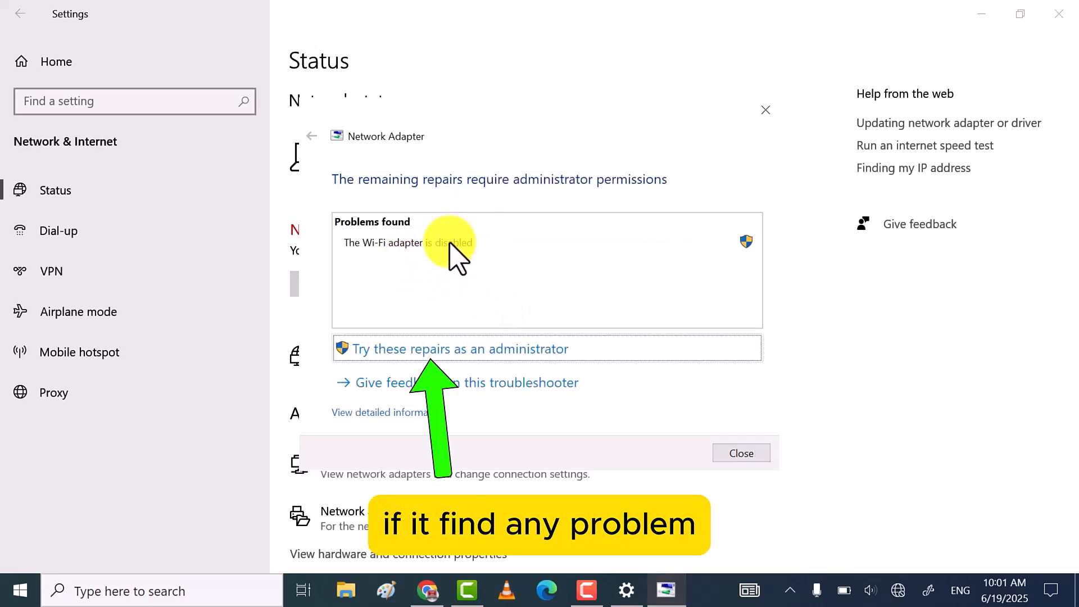
click(437, 354)
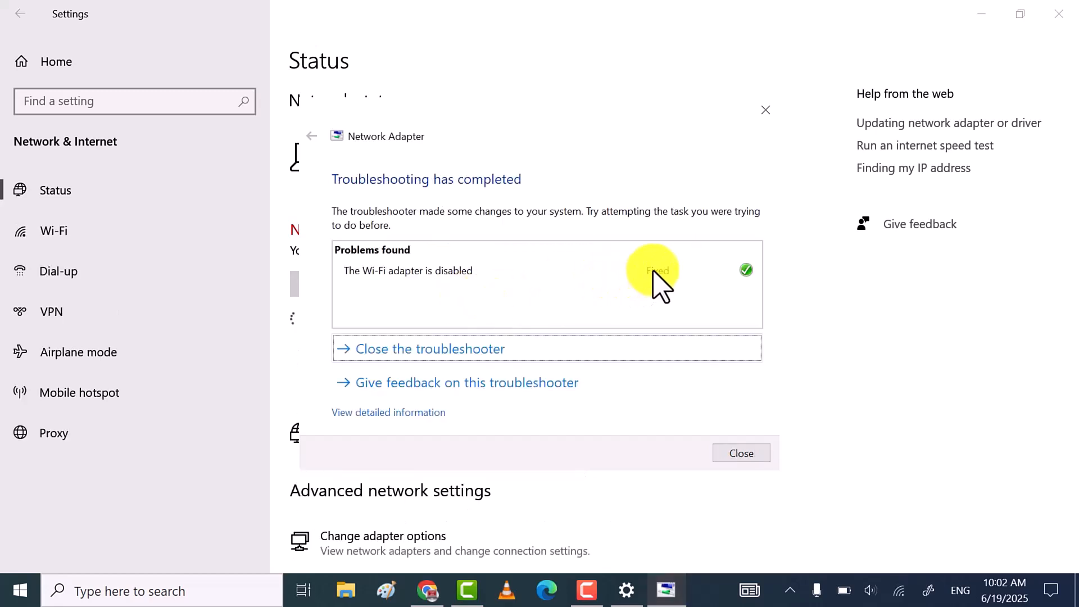
click(658, 276)
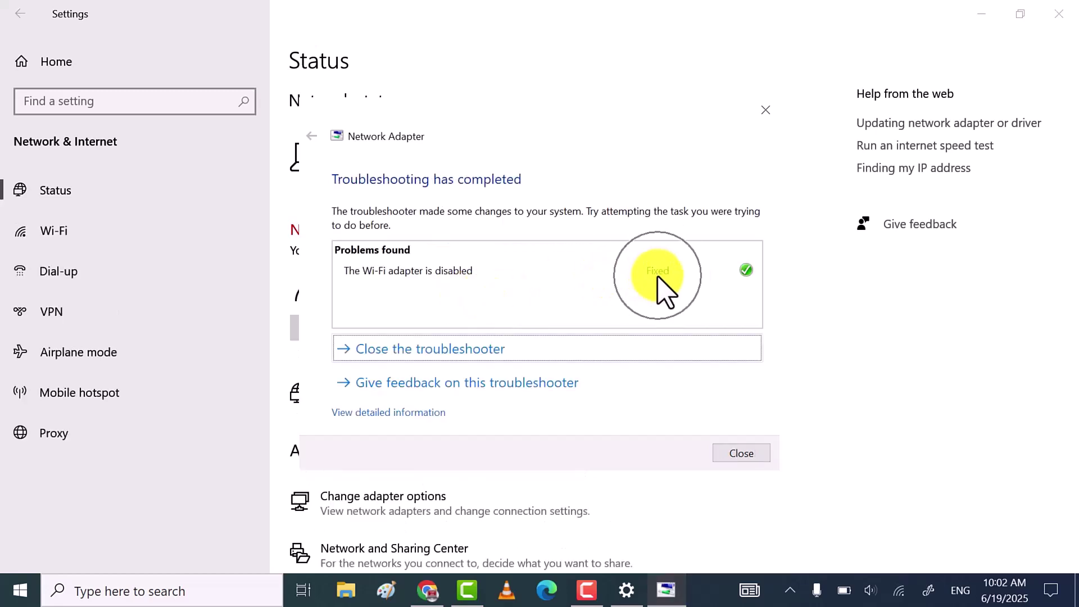
Close the troubleshooter, confirm Home_Wifi connected on the Wi-Fi page, and close Settings.
click(456, 351)
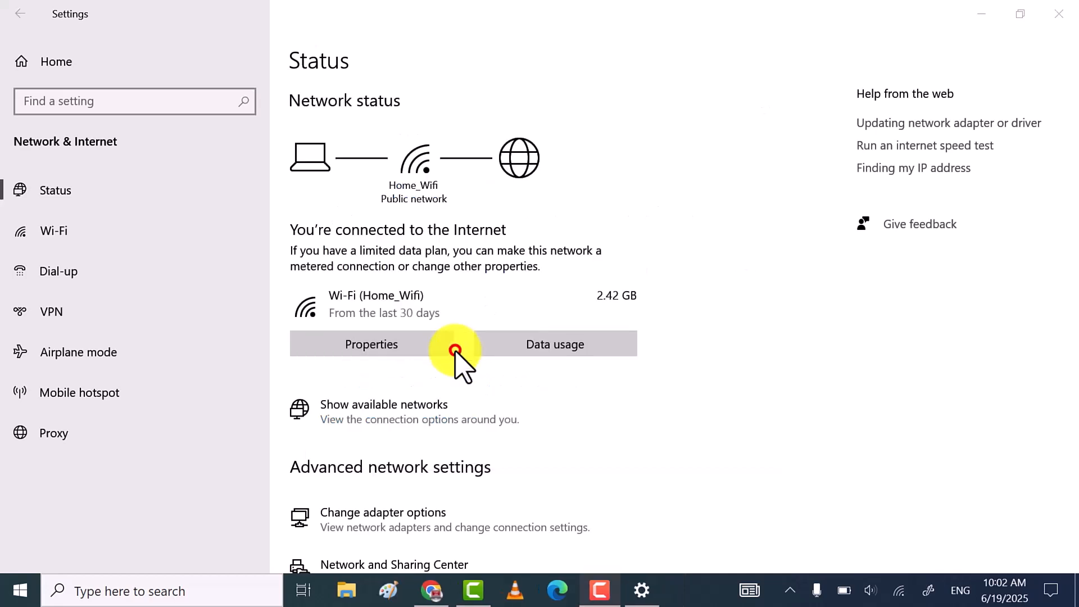
click(132, 236)
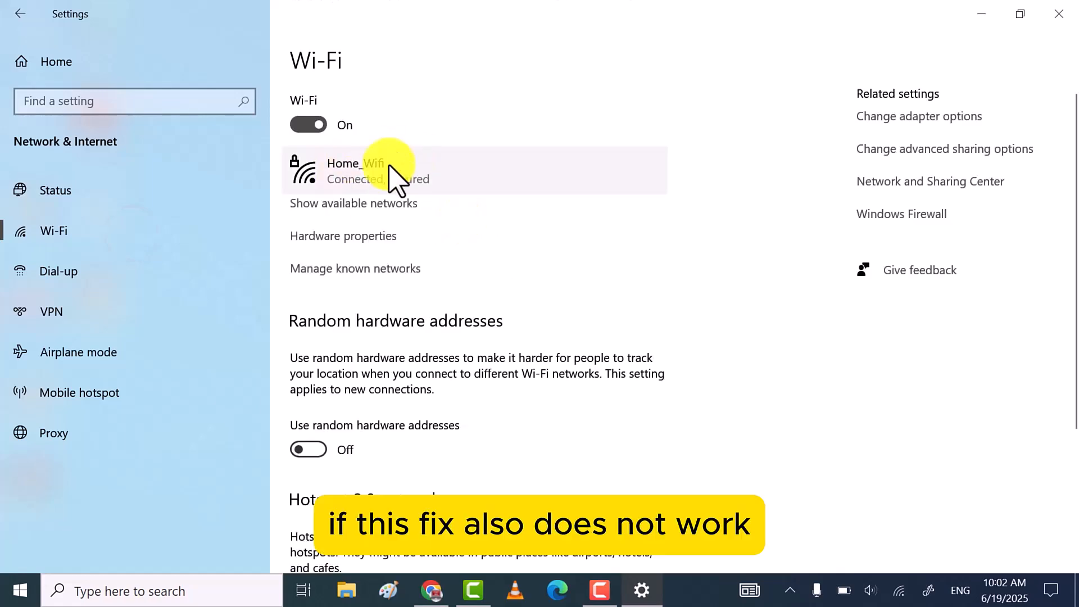
click(1061, 16)
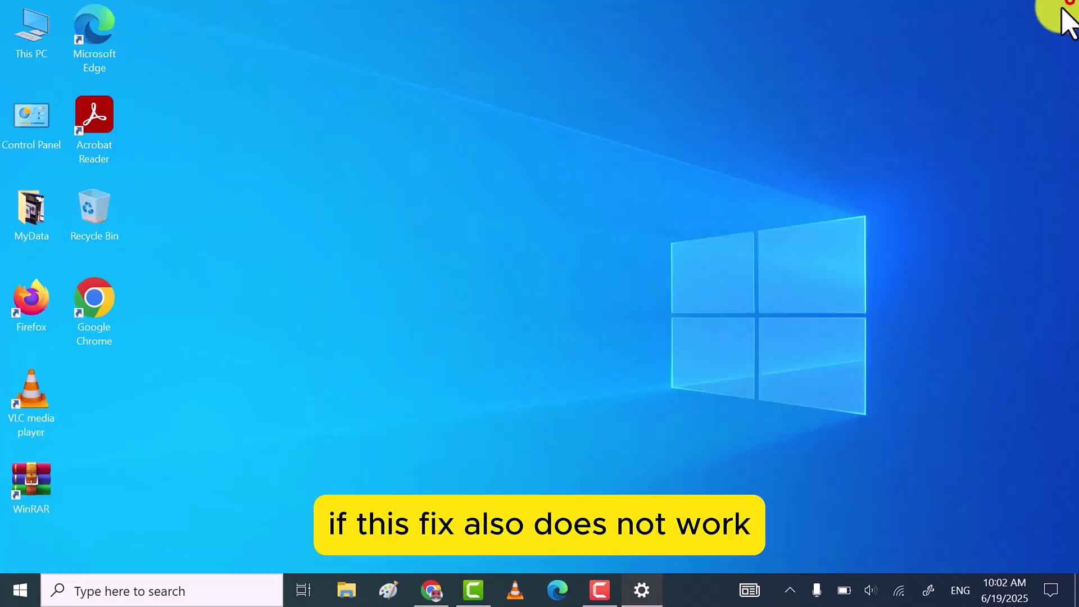
right_click(438, 224)
Refresh the desktop and launch Device Manager from the Start button's admin menu.
click(360, 272)
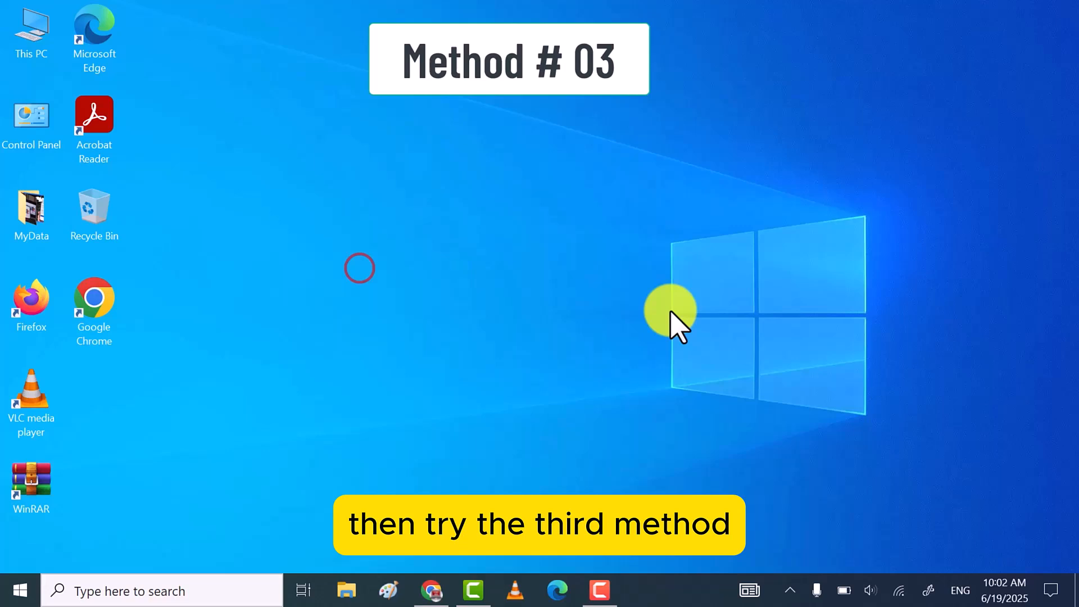
click(970, 538)
right_click(503, 238)
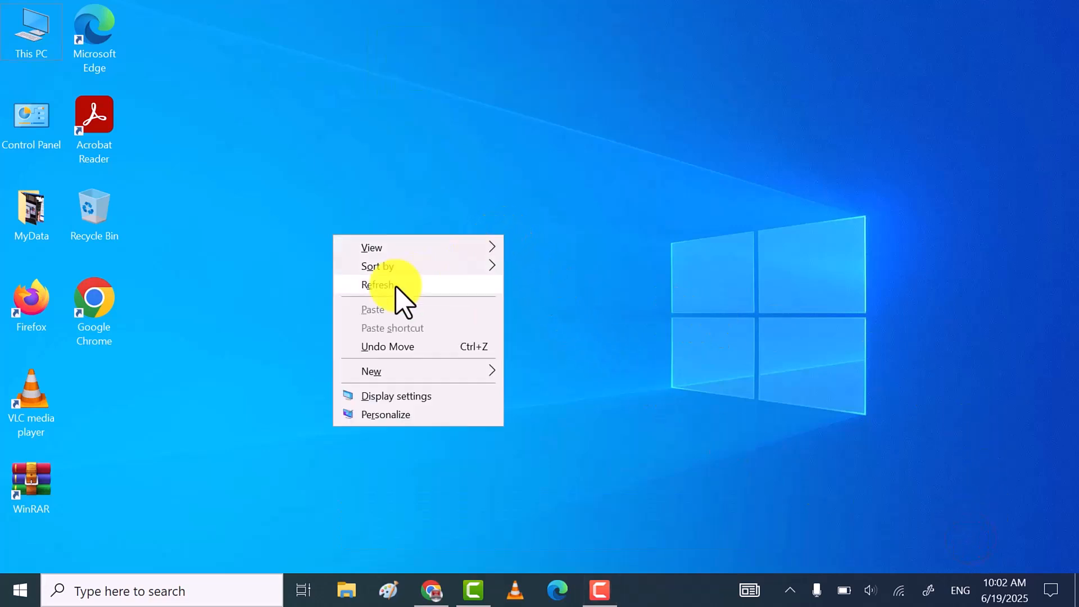
click(397, 285)
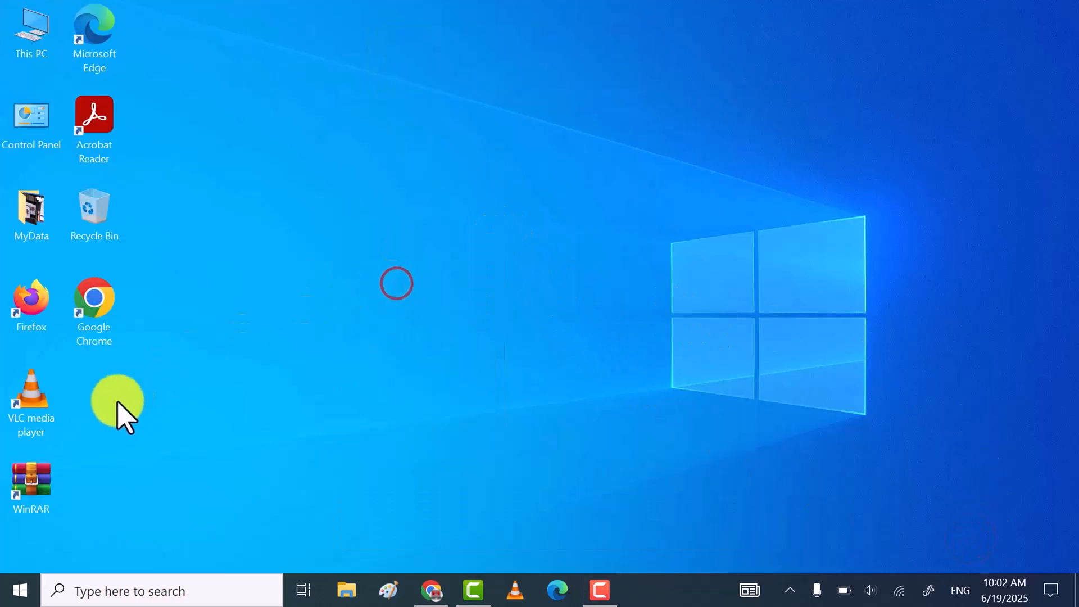
right_click(20, 593)
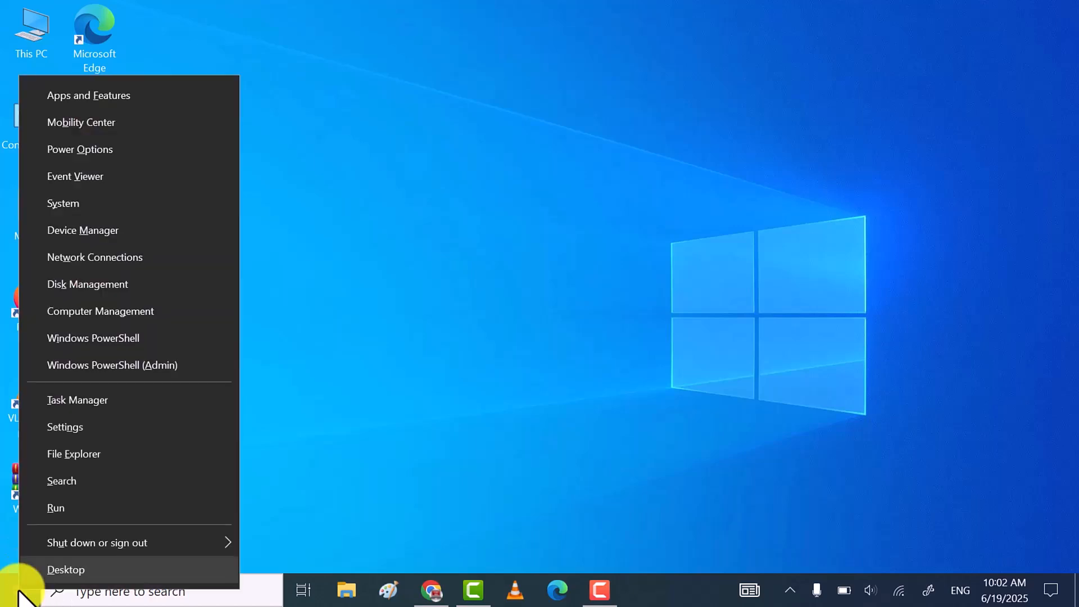
click(160, 231)
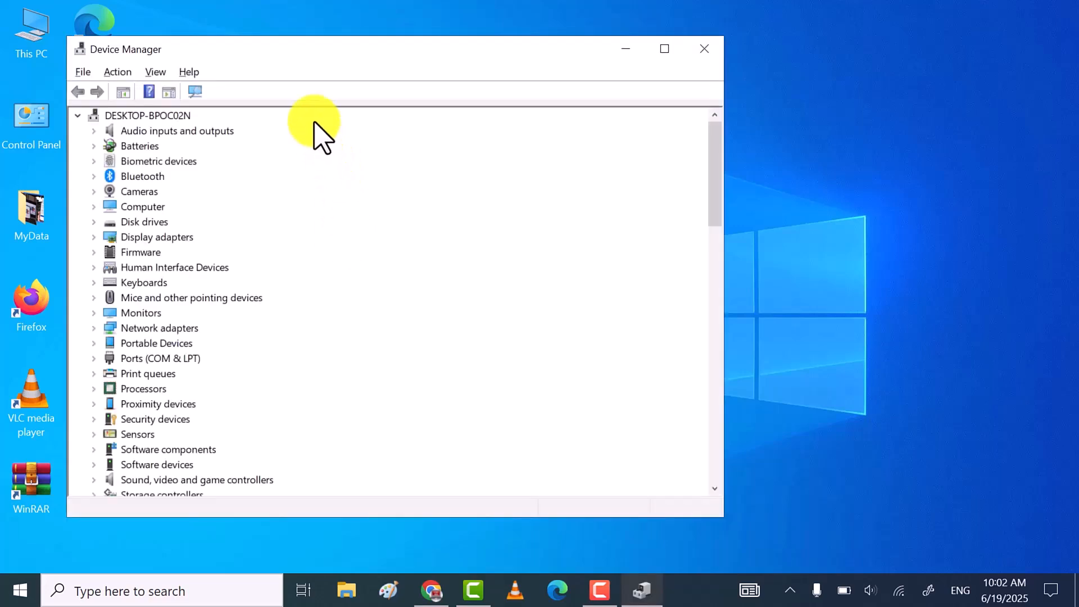
Expand Network adapters and bring up actions for Intel Dual Band Wireless-AC 8265.
drag(256, 62, 395, 58)
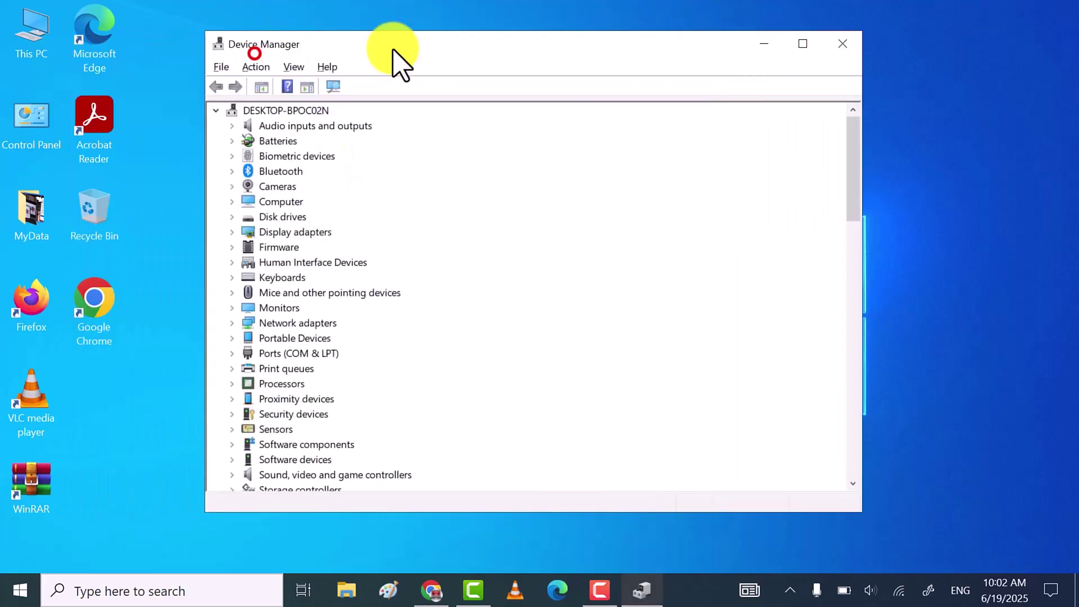
click(270, 325)
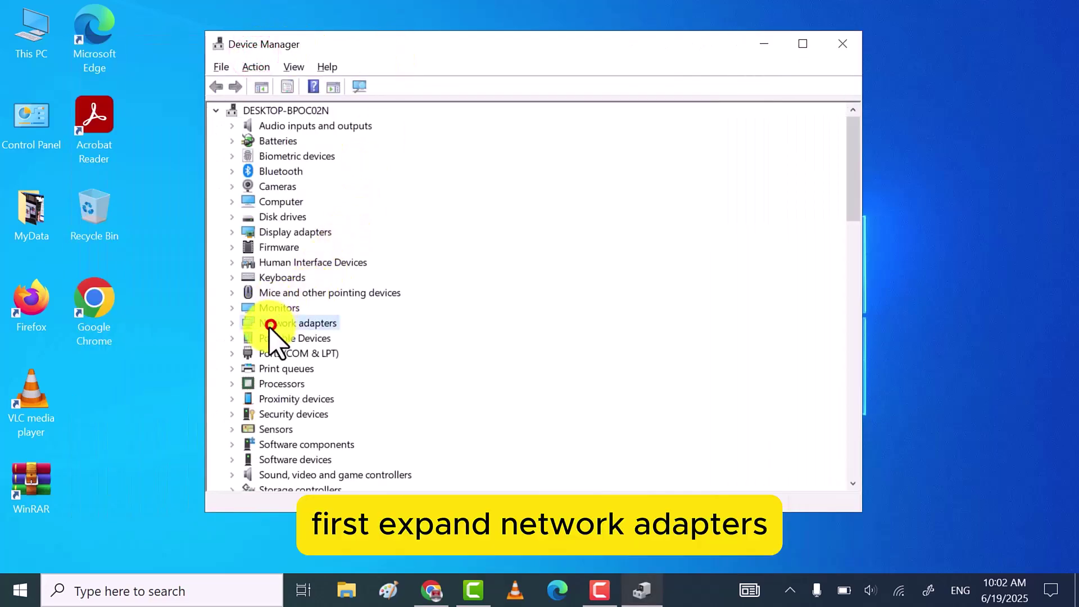
click(229, 323)
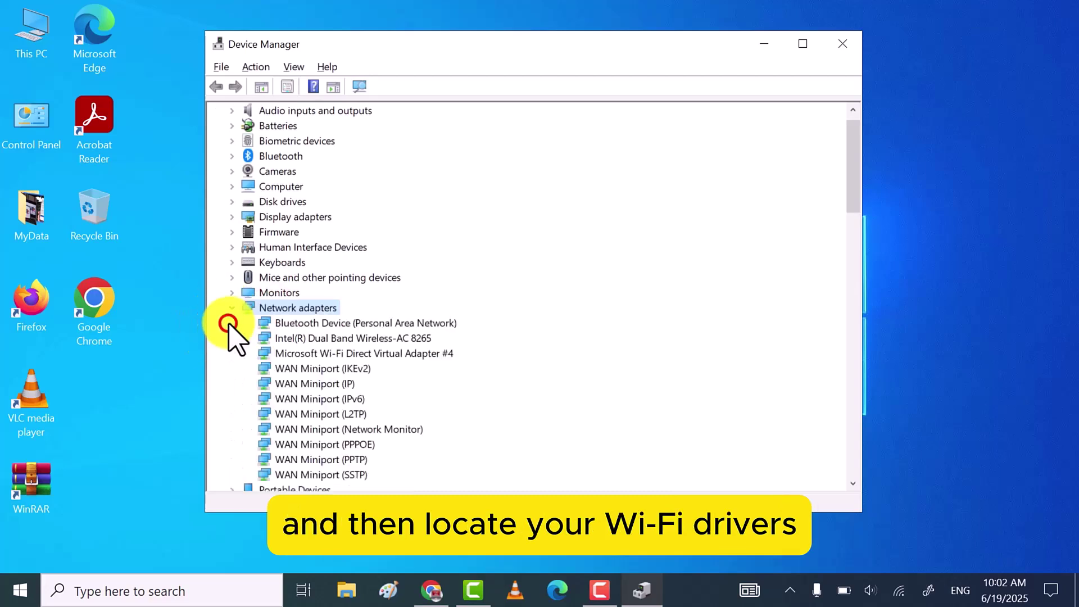
click(380, 339)
right_click(358, 338)
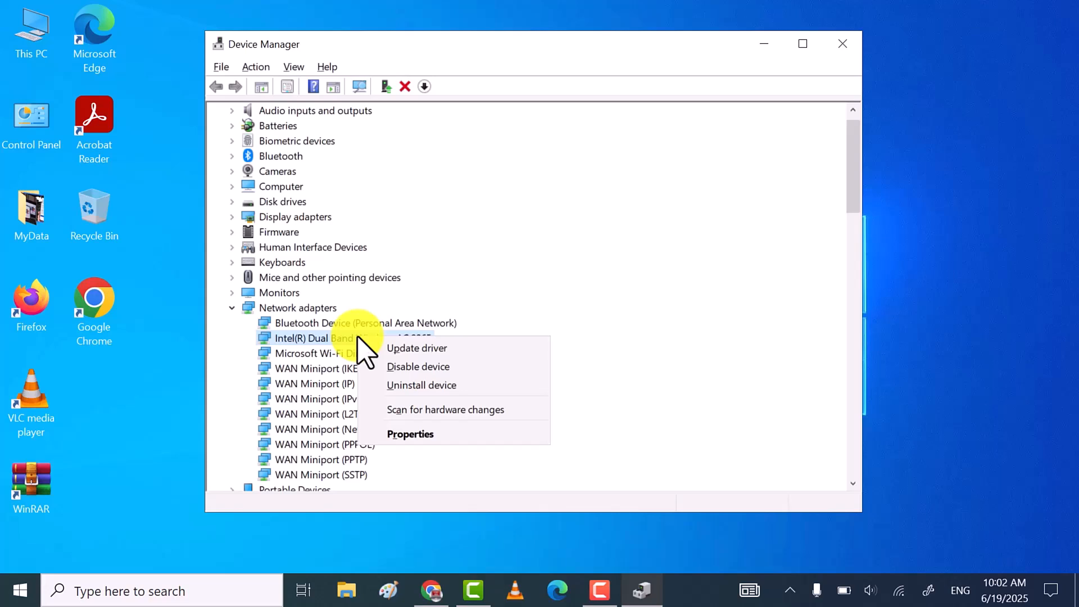
Install the locally listed Microsoft driver for the Intel Dual Band Wireless-AC 8265 adapter.
click(452, 348)
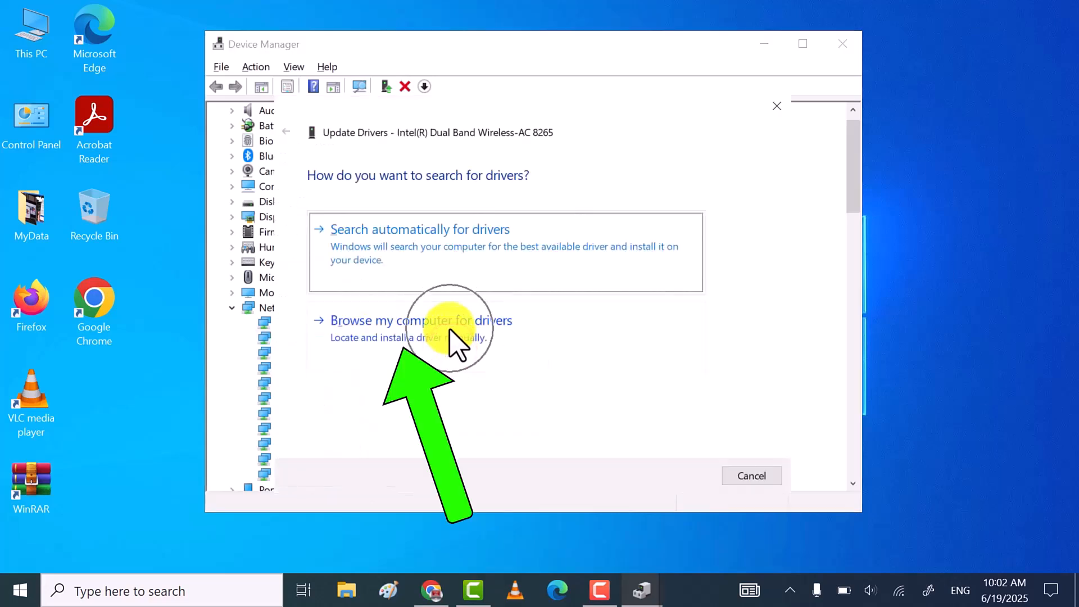
click(452, 339)
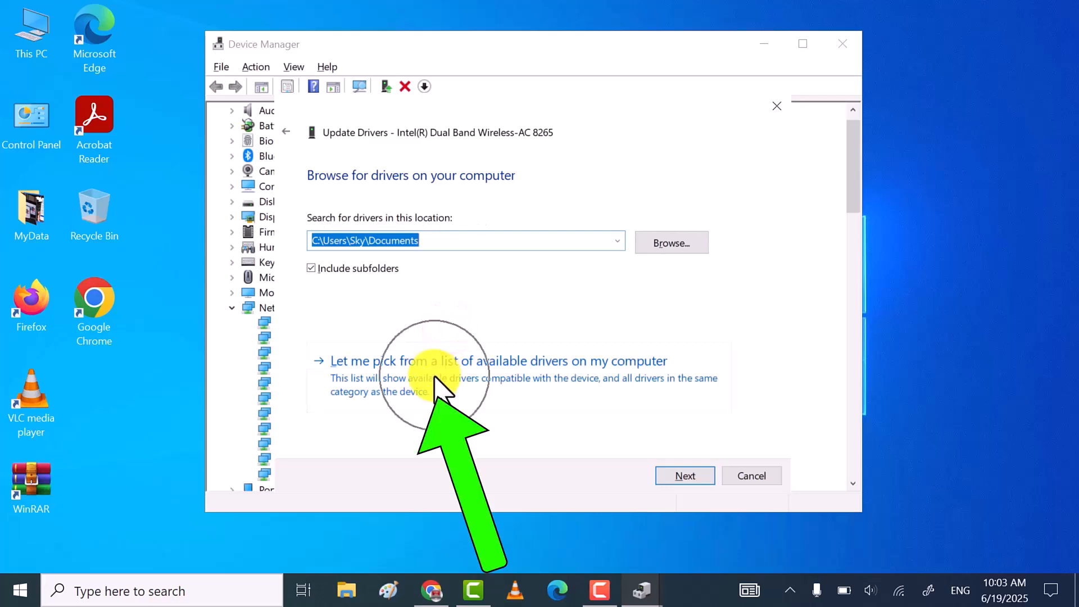
click(436, 378)
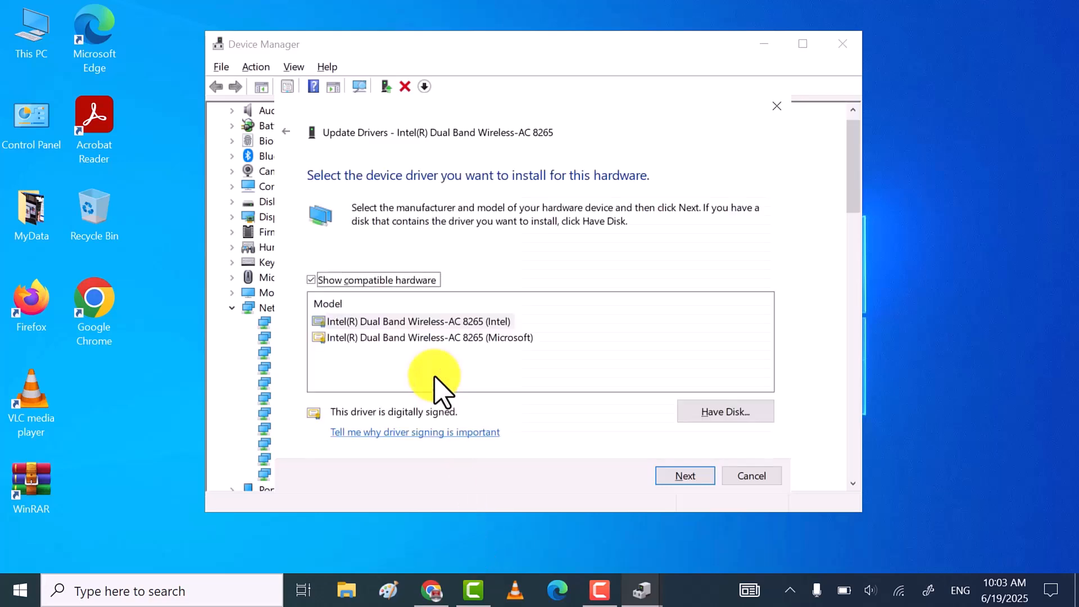
click(432, 340)
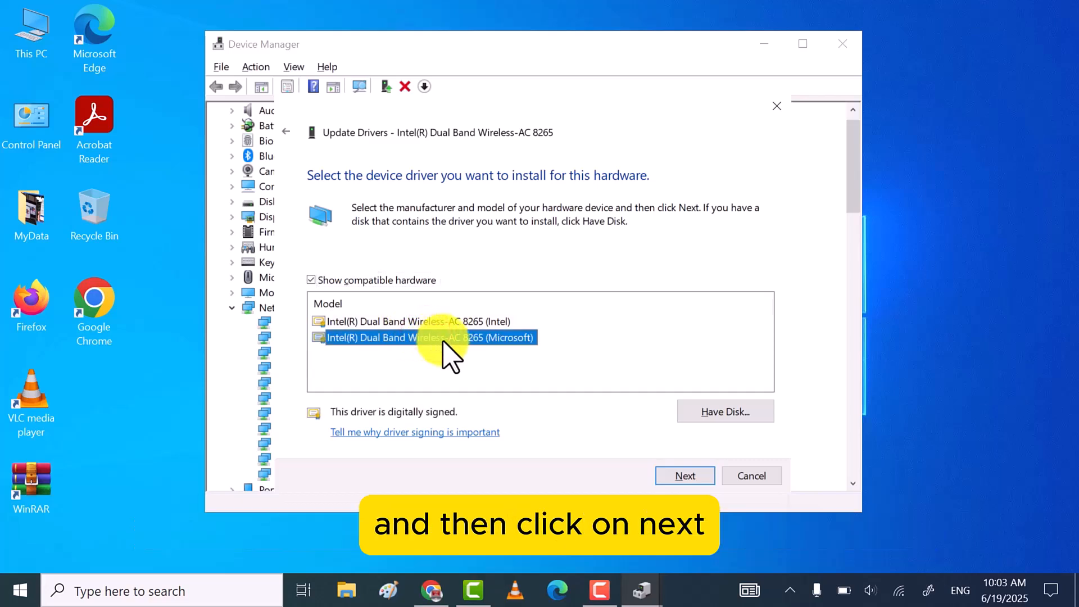
click(682, 476)
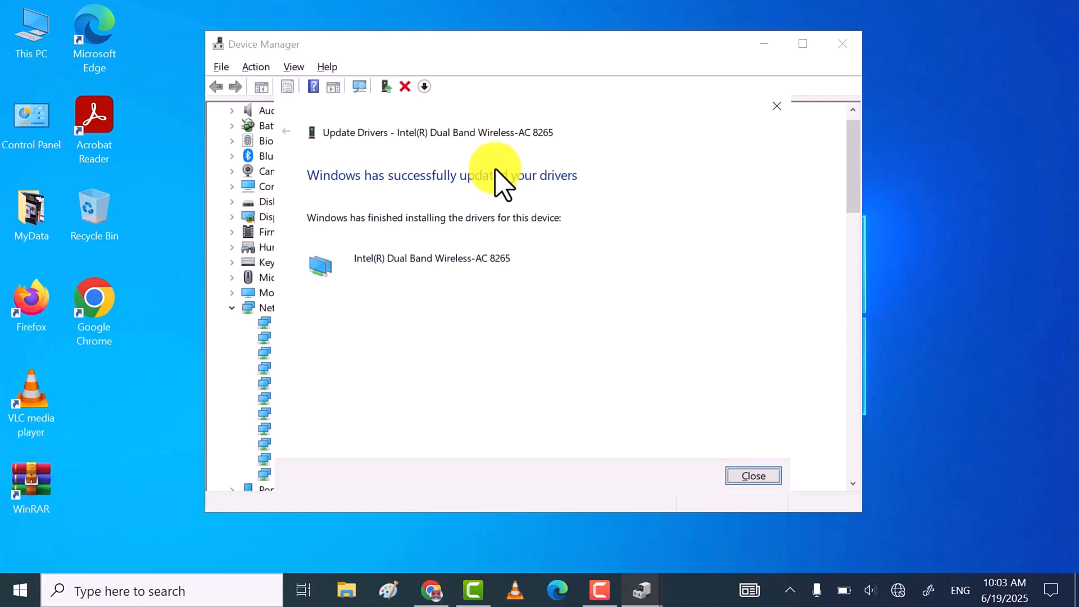
click(753, 478)
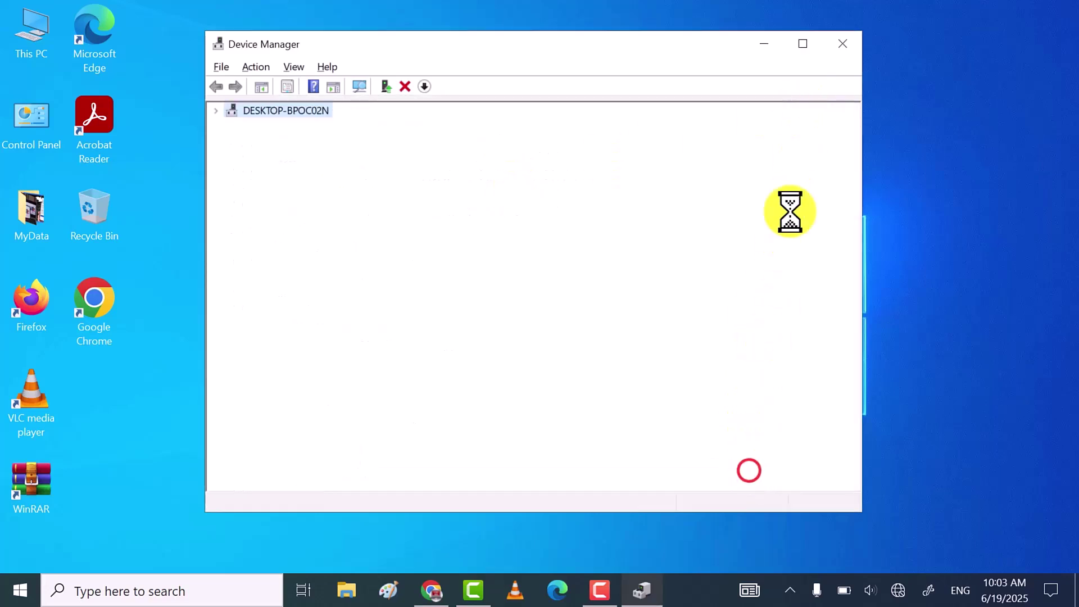
Minimize Device Manager, refresh the desktop and check the network status flyout.
click(765, 44)
right_click(377, 242)
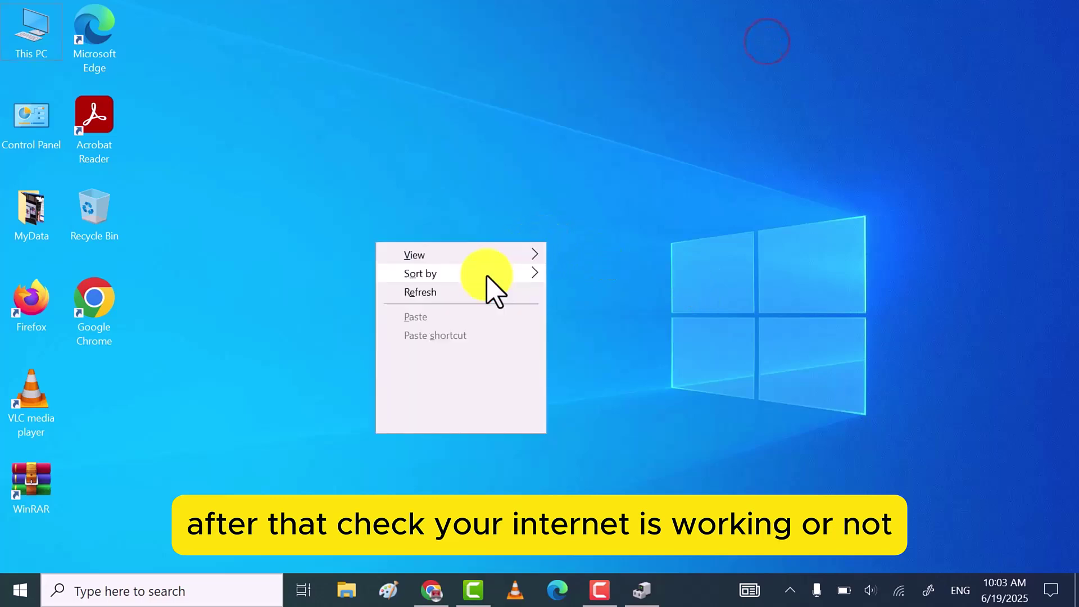
click(442, 291)
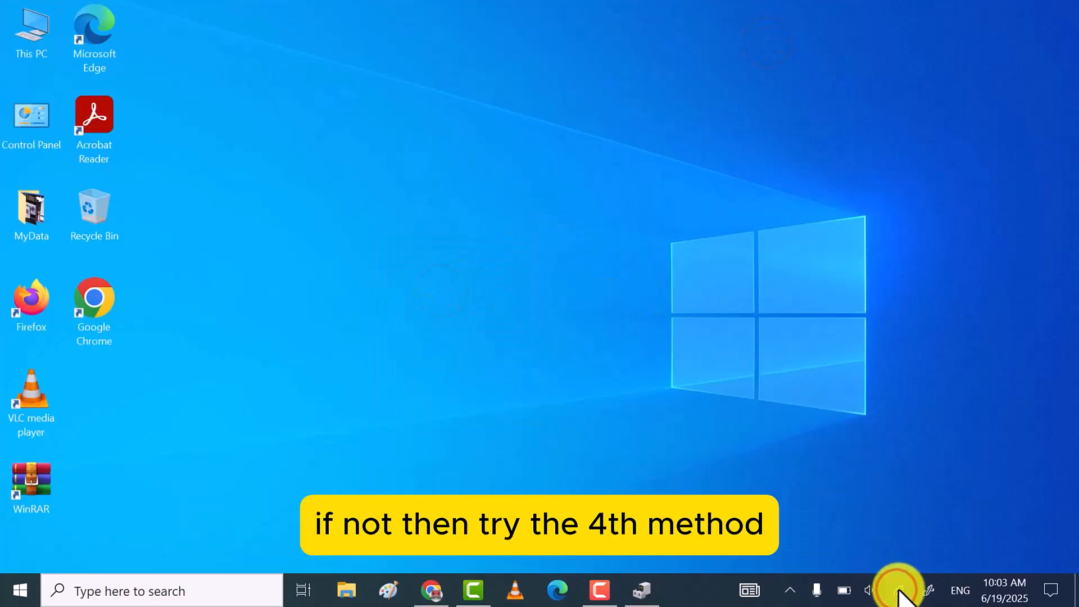
click(899, 590)
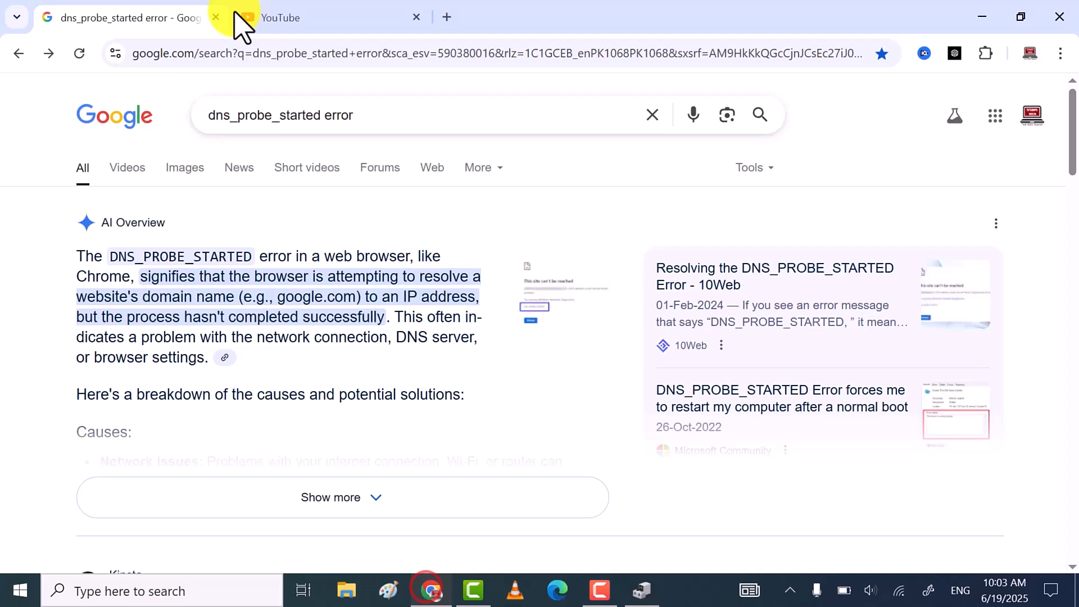
View the YouTube page in Chrome to confirm browsing, then minimize the browser.
click(243, 25)
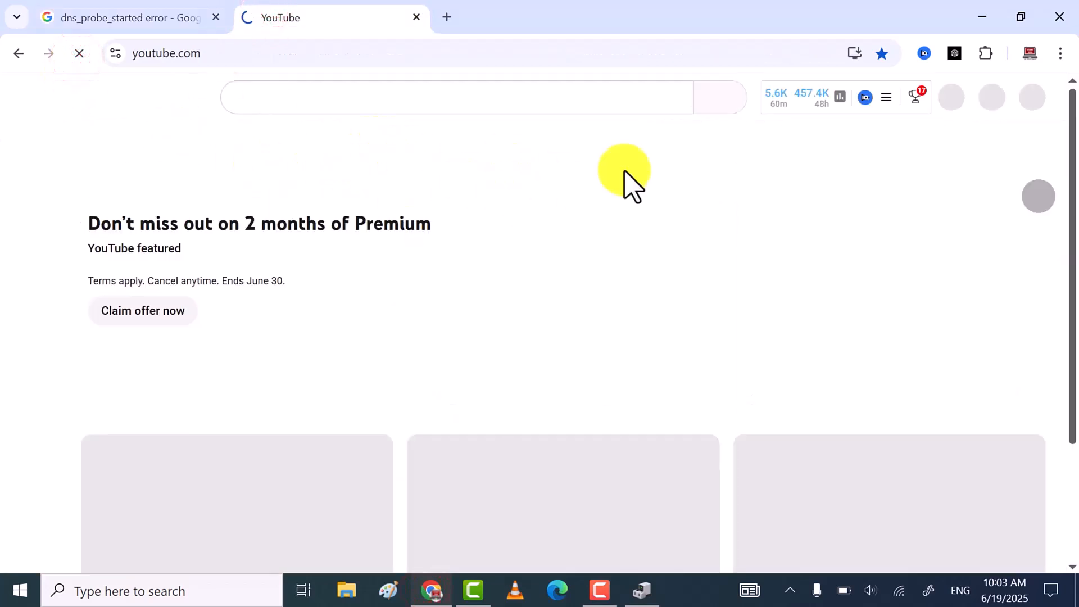
click(982, 18)
Uninstall the Intel Dual Band Wireless-AC 8265 adapter in Device Manager and close the window.
right_click(309, 180)
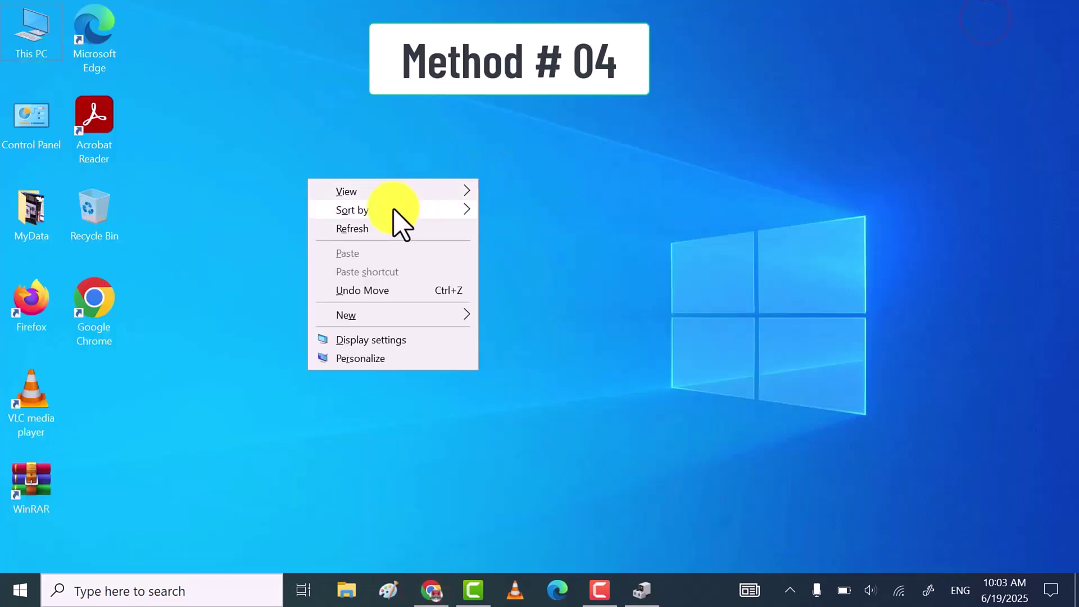
click(363, 230)
click(644, 590)
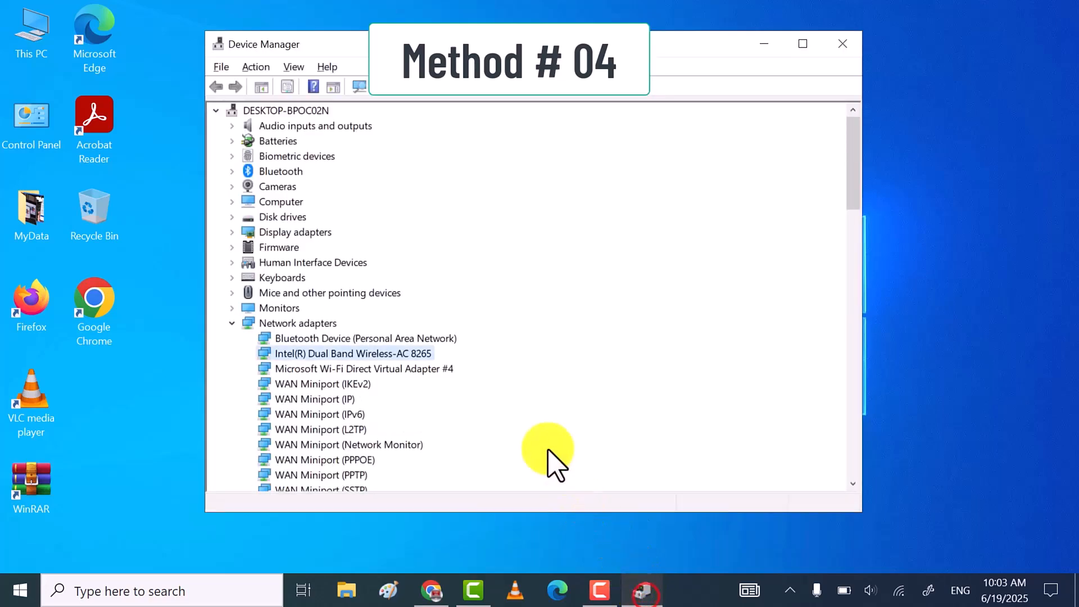
right_click(376, 357)
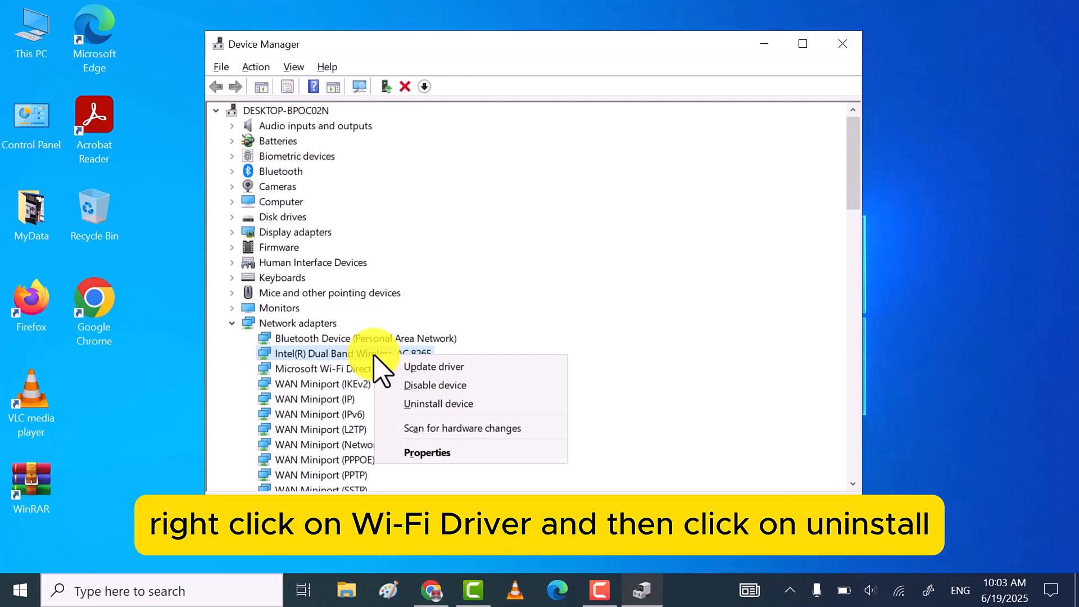
click(450, 403)
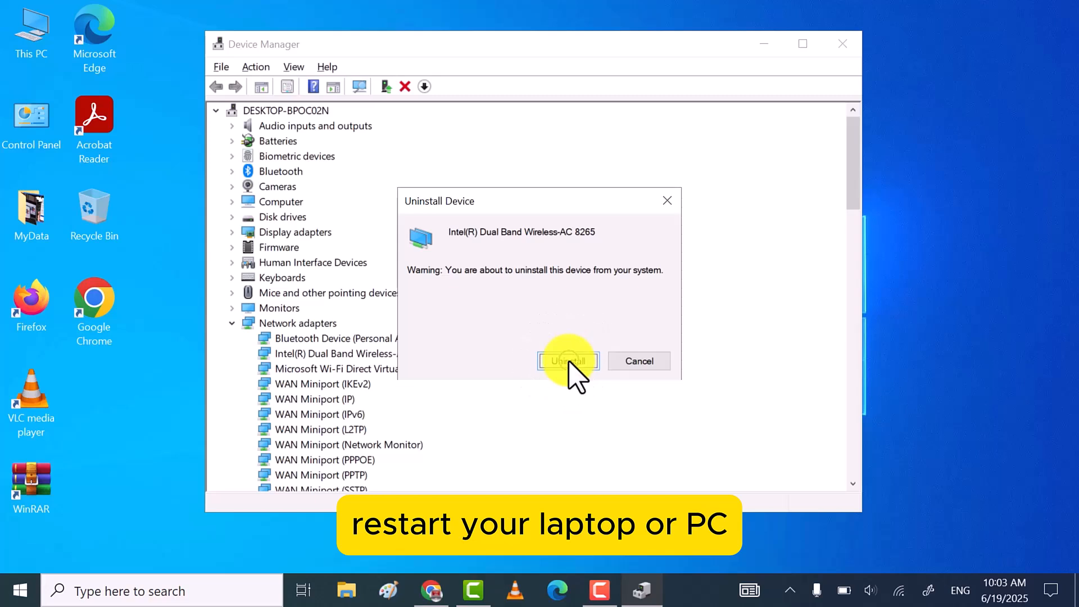
click(666, 200)
click(842, 45)
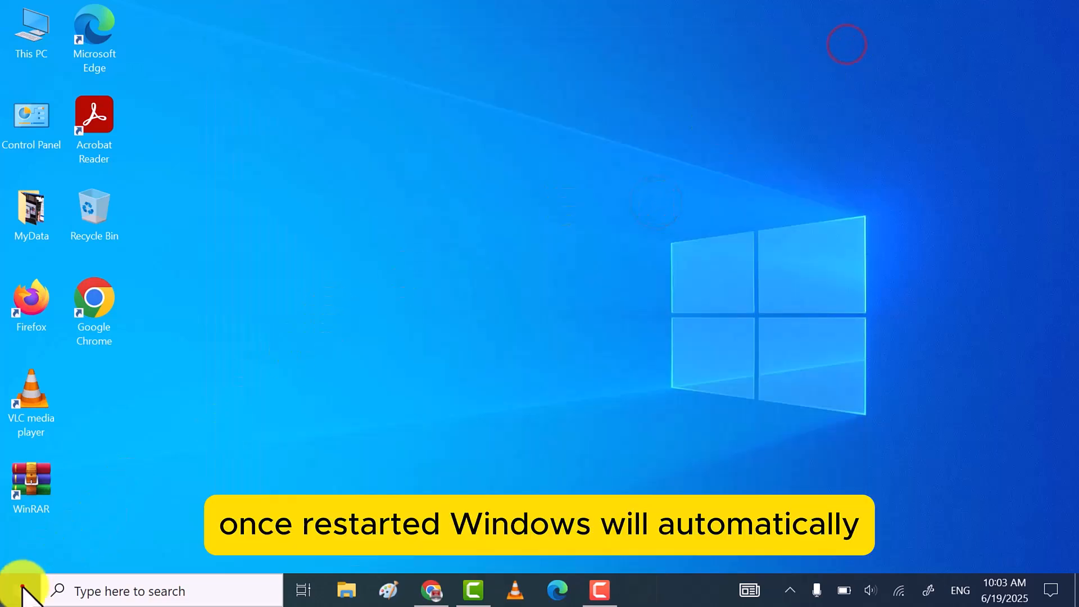
Show the Start menu power options for a restart, then refresh the desktop.
click(23, 591)
click(43, 555)
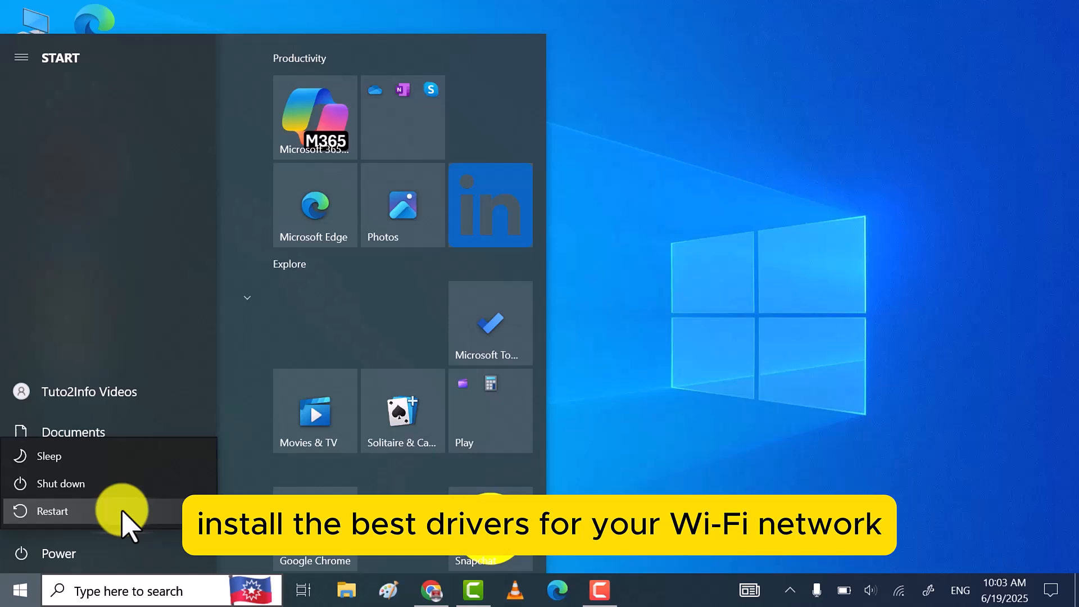
click(613, 282)
right_click(346, 226)
click(439, 275)
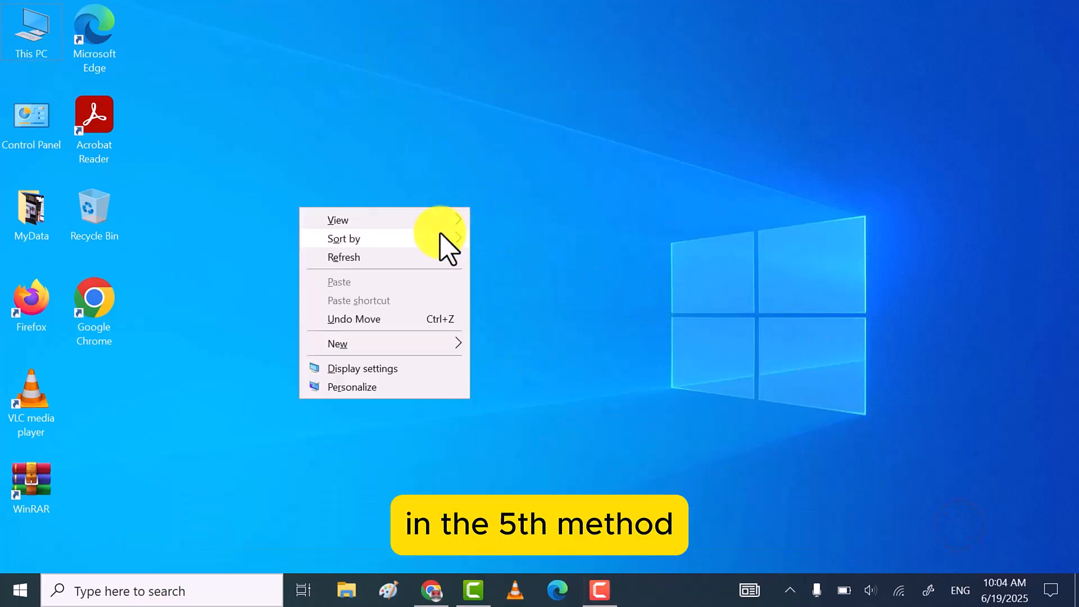
Launch Command Prompt as administrator from search and accept the UAC prompt.
click(389, 255)
click(161, 586)
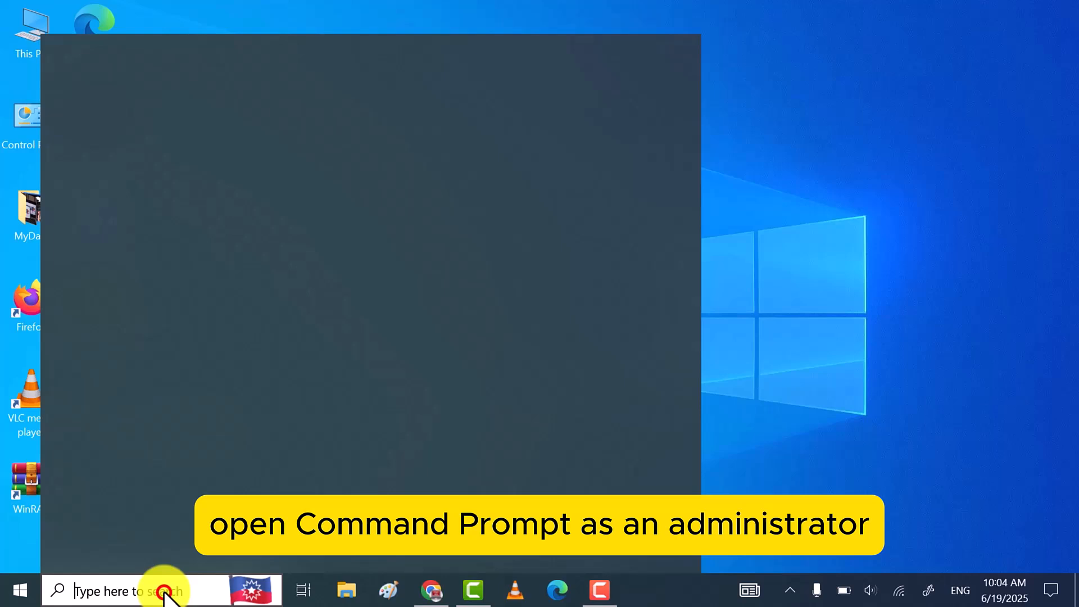
text(cmd)
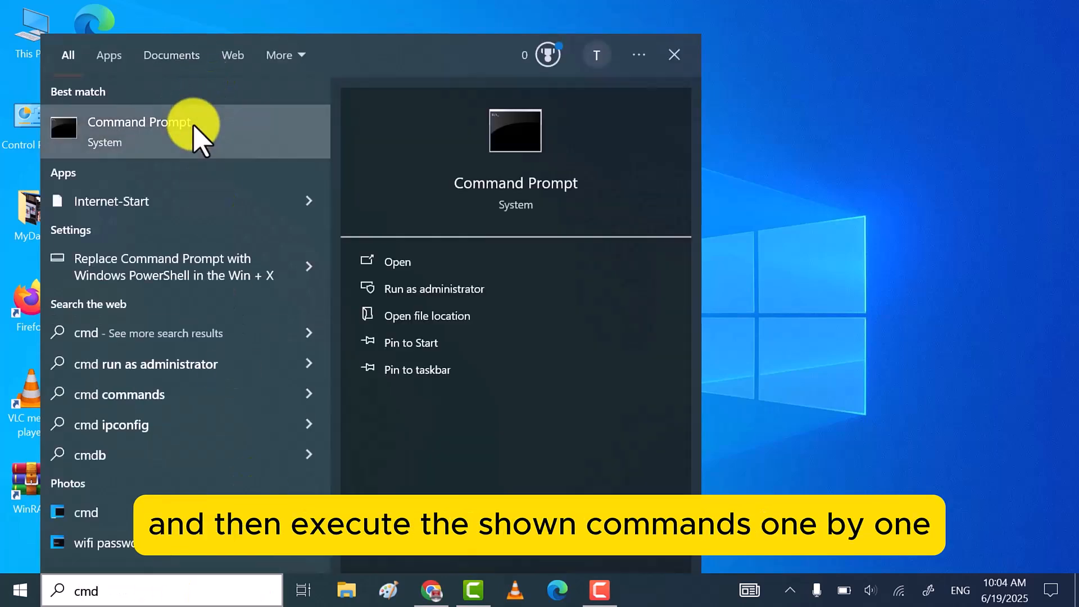
right_click(198, 135)
click(261, 143)
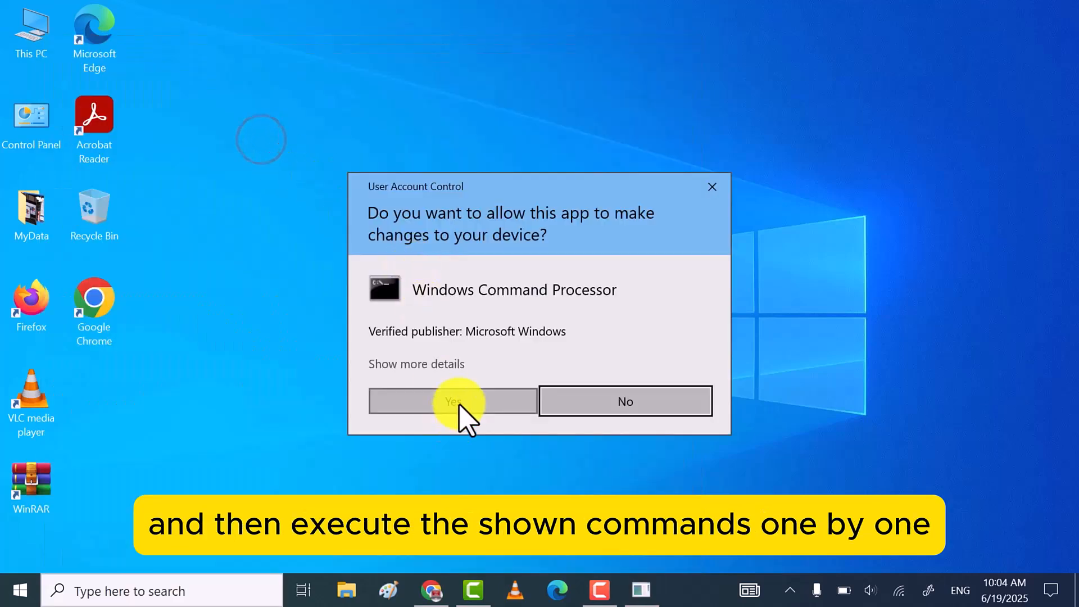
click(459, 404)
drag(361, 98, 437, 79)
text(netsh winsock rese)
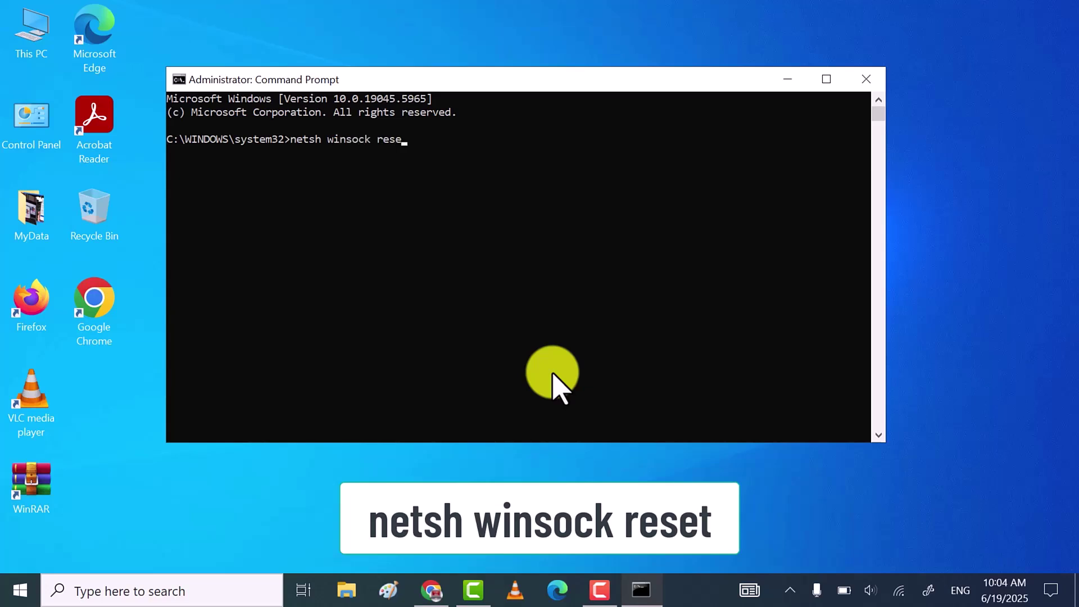
text(t)
Run netsh winsock reset, netsh int ip reset, and netsh int ip reset resetlog.txt.
key(Return)
text(netsh int ip reset)
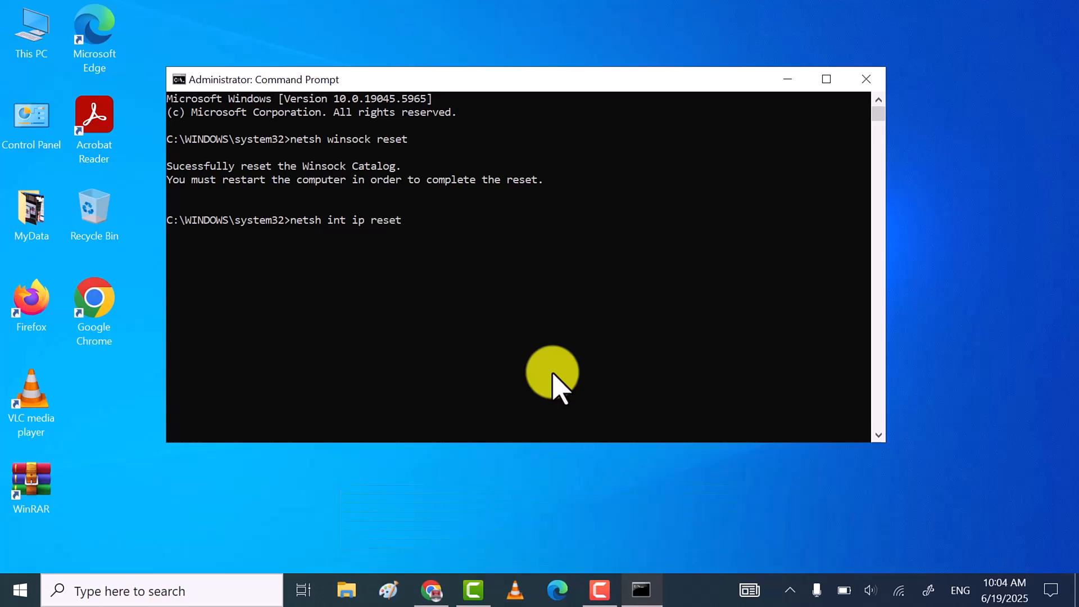
text(netsh int ip reset resetlog.t)
key(Return)
scroll(518, 381, down, 5)
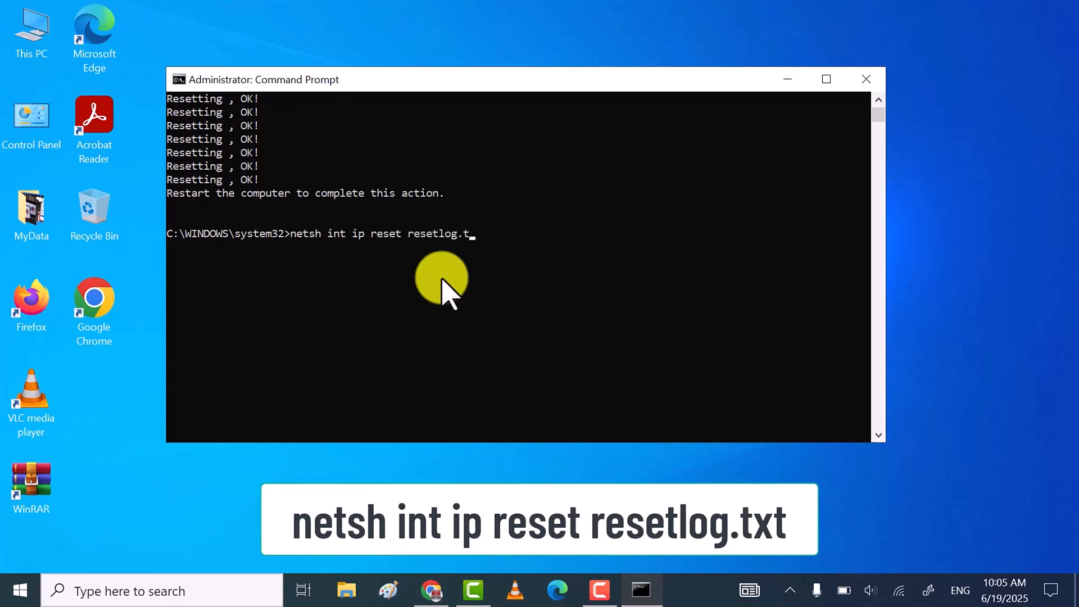
text(xt)
key(Return)
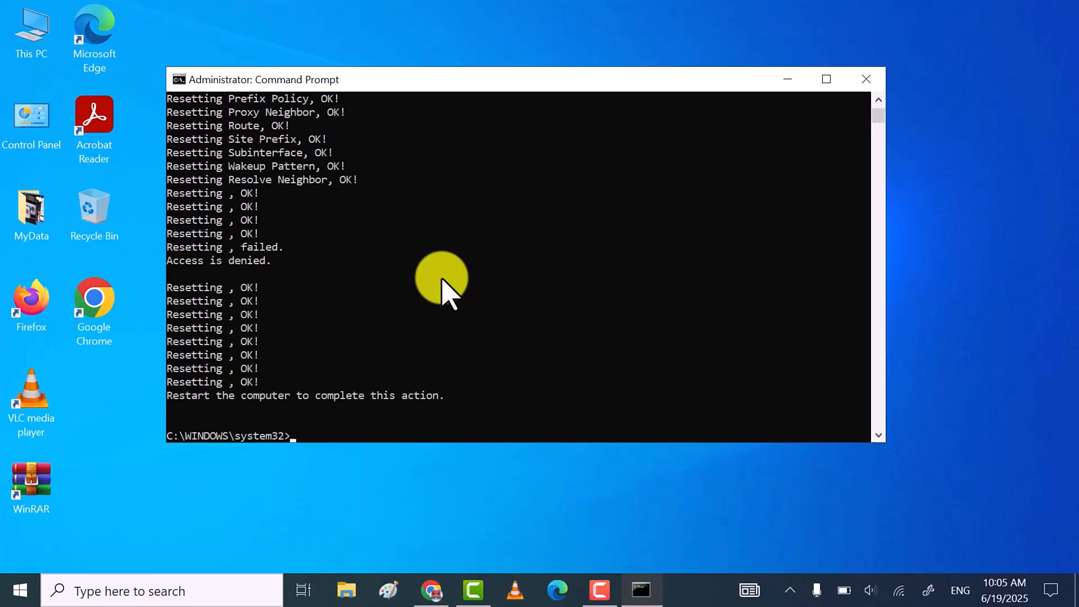
scroll(441, 287, down, 2)
scroll(441, 287, down, 2)
text(ipconfig /flushdns)
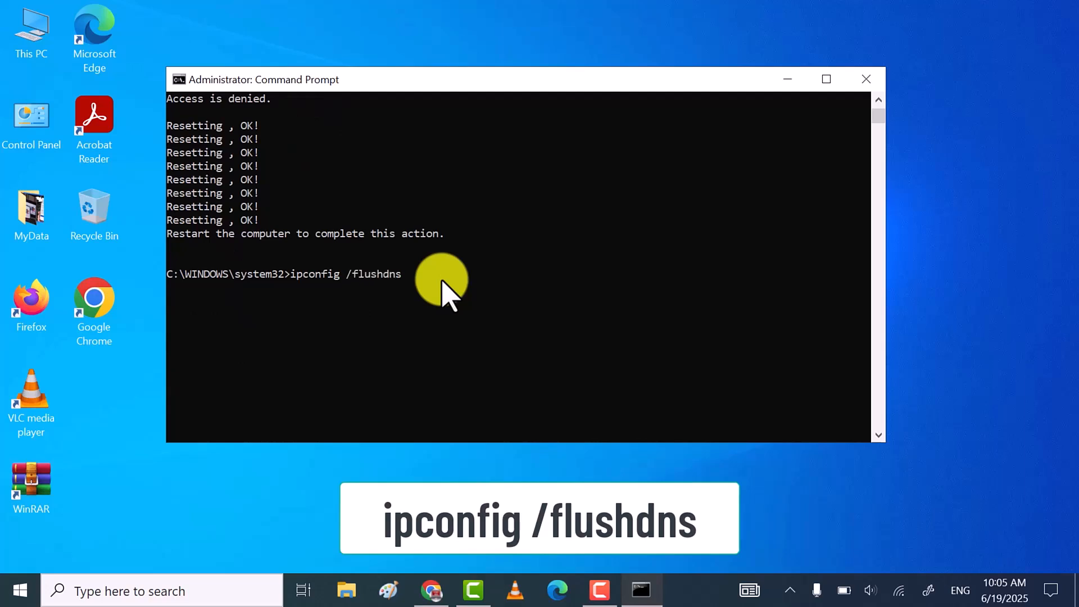
Run ipconfig /flushdns and ipconfig /release, then check the Wi-Fi status flyout.
key(Return)
scroll(441, 286, down, 2)
text(ipconfig /release)
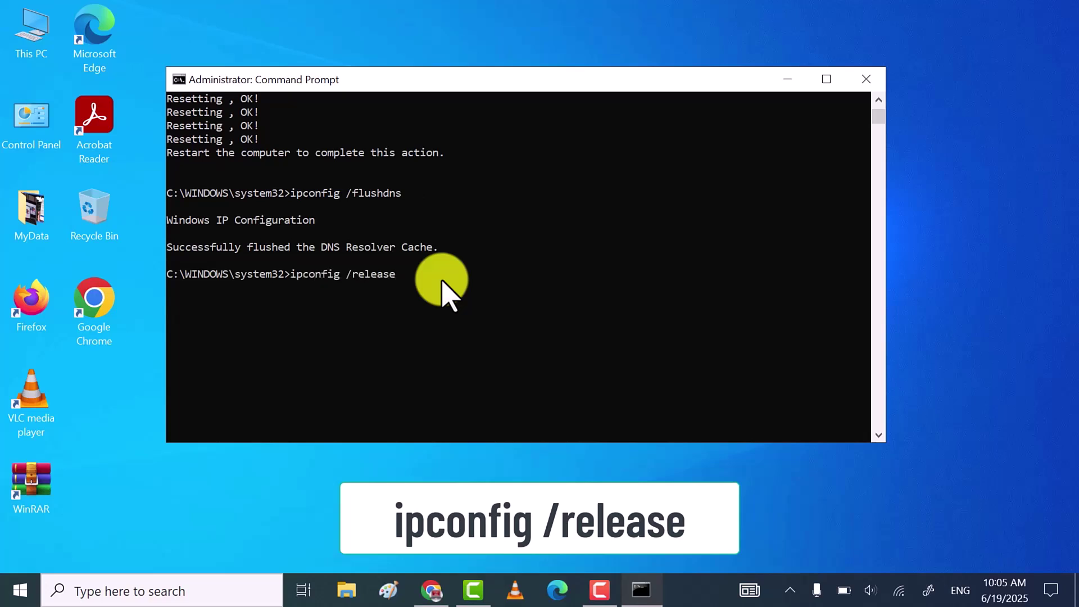
key(Return)
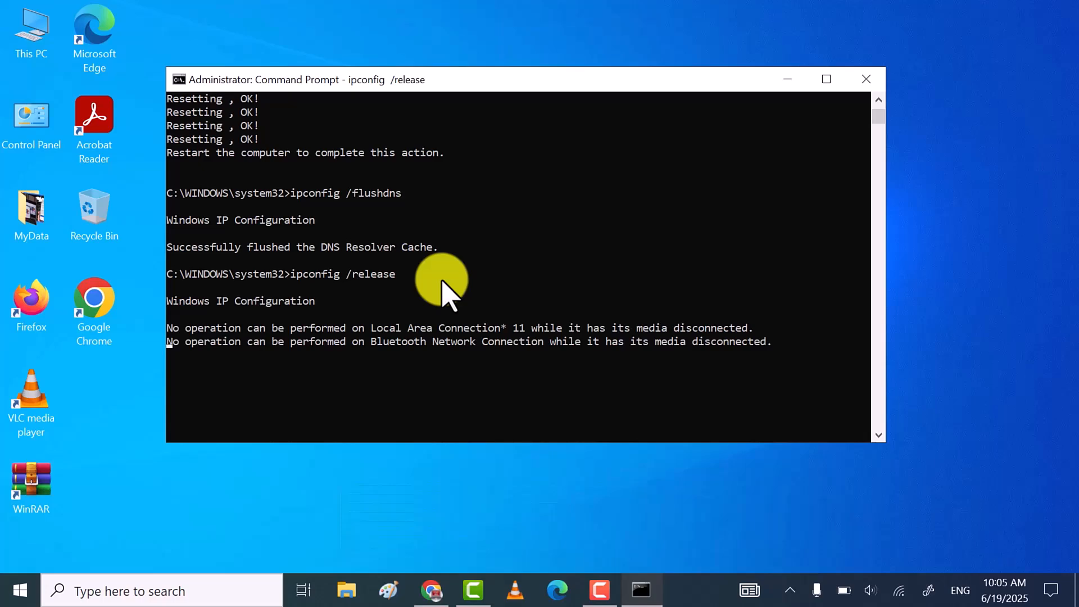
click(900, 590)
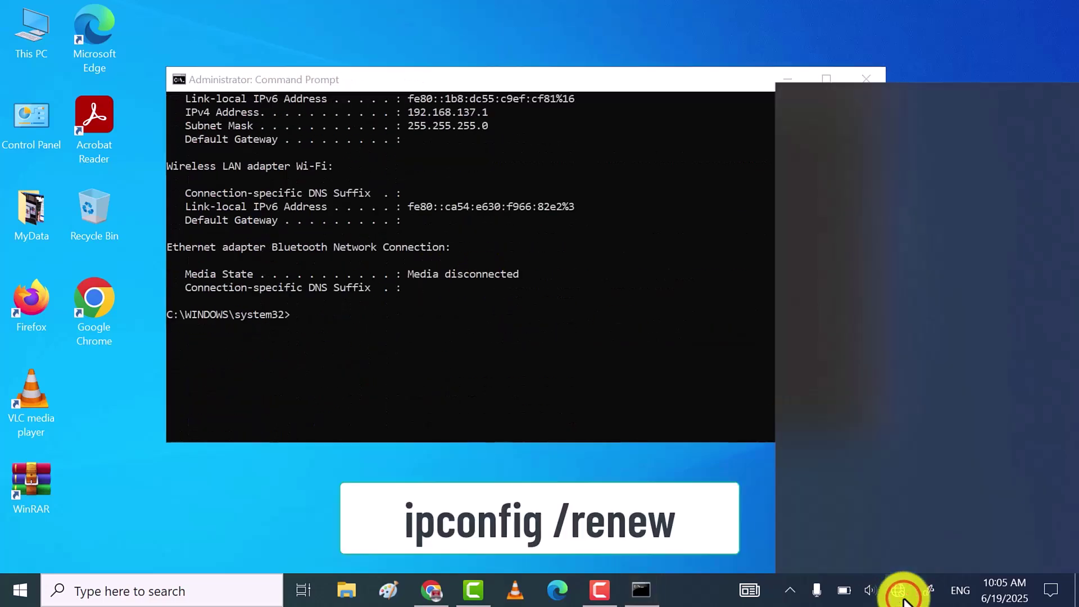
click(306, 329)
text(ipconfig /renew)
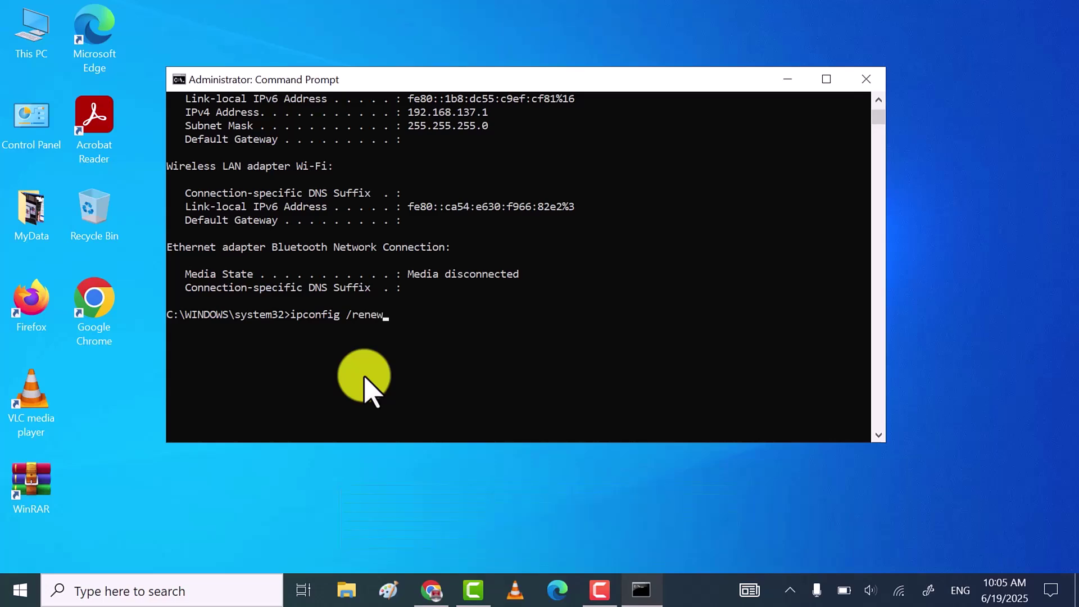
Run ipconfig /renew and confirm the network flyout now shows Wi-Fi connected.
key(Return)
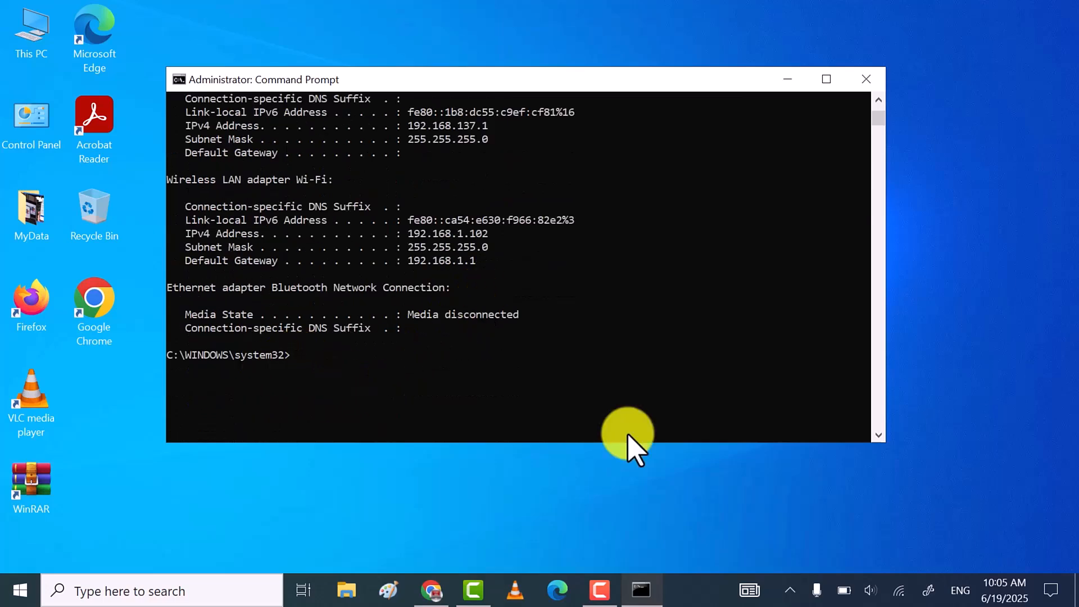
click(900, 591)
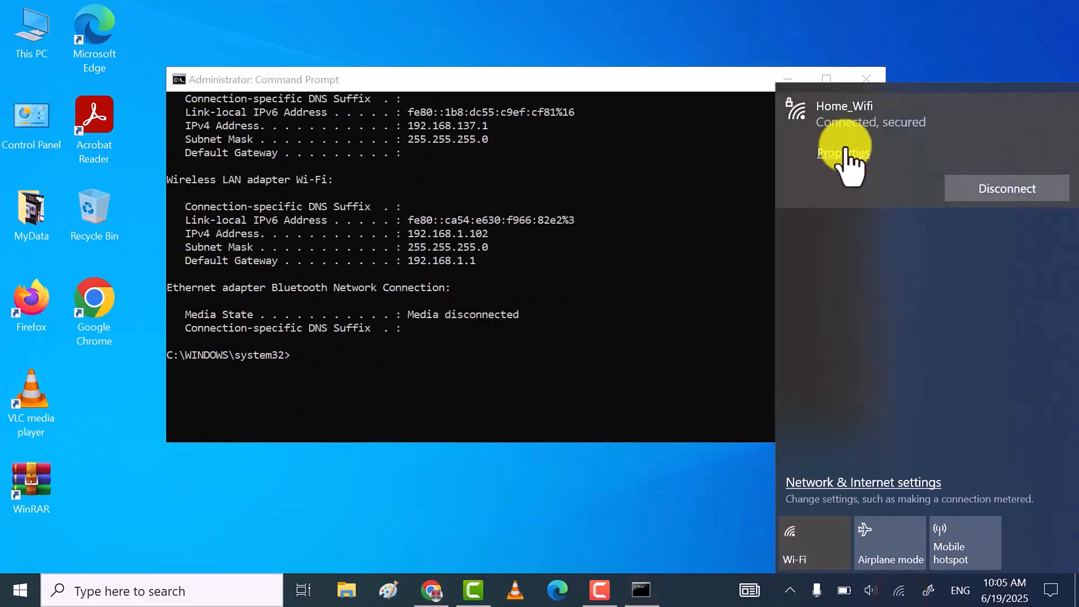
click(442, 385)
click(293, 358)
text(exit)
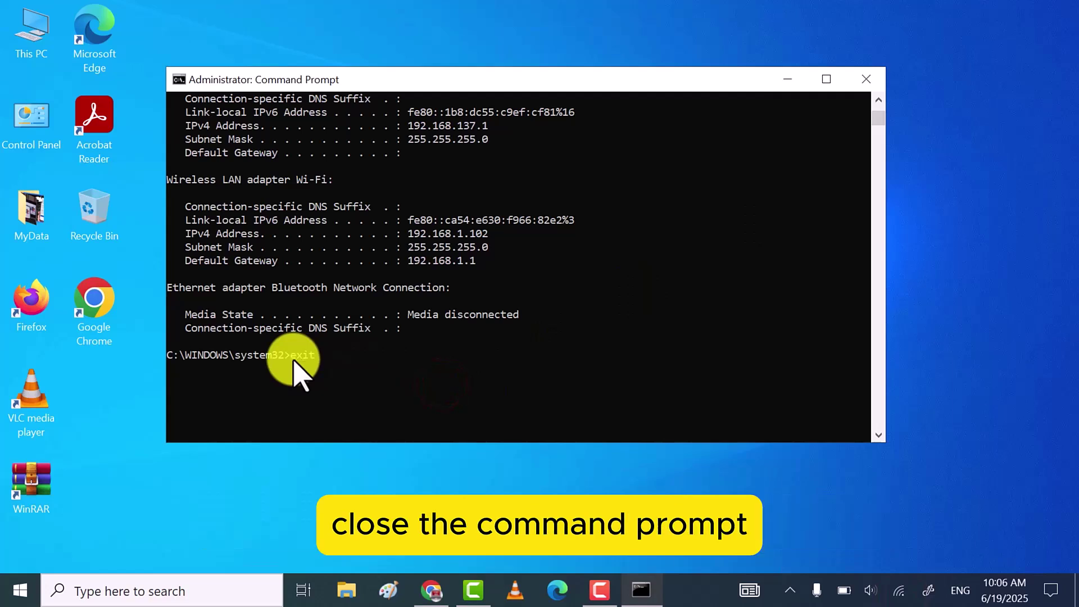
Exit the console, refresh the desktop and bring up Chrome.
key(Return)
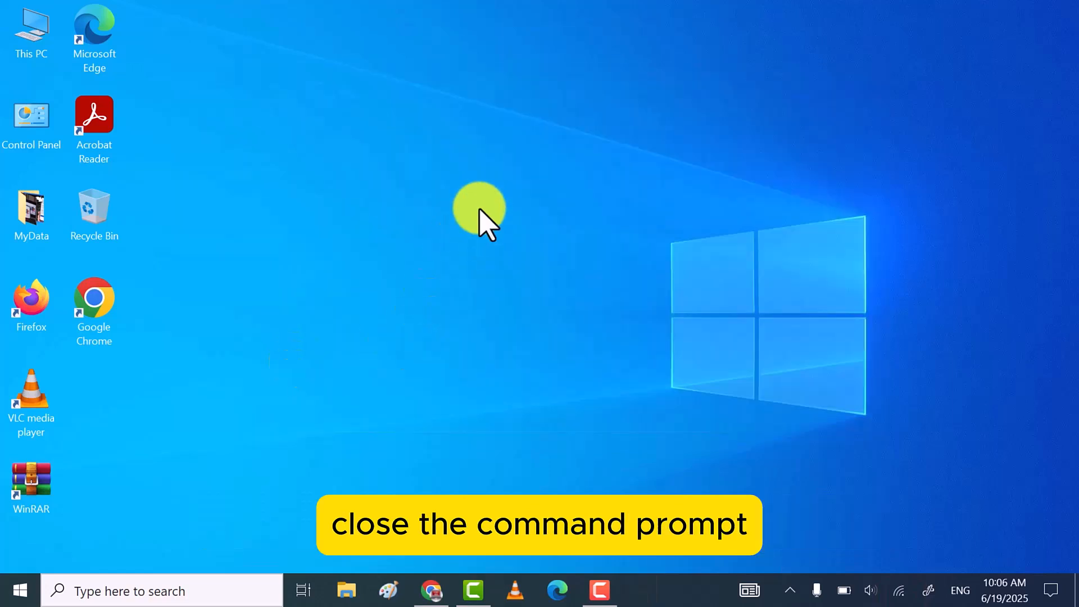
right_click(478, 212)
click(349, 256)
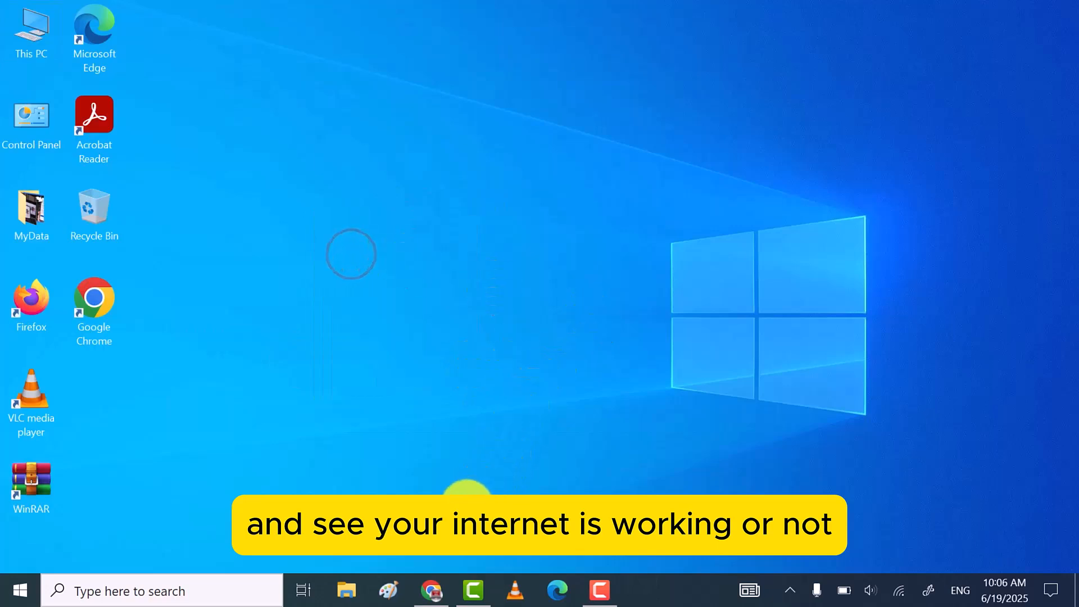
click(430, 591)
Reload the Google tab, check the YouTube tab, then minimize Chrome.
click(76, 54)
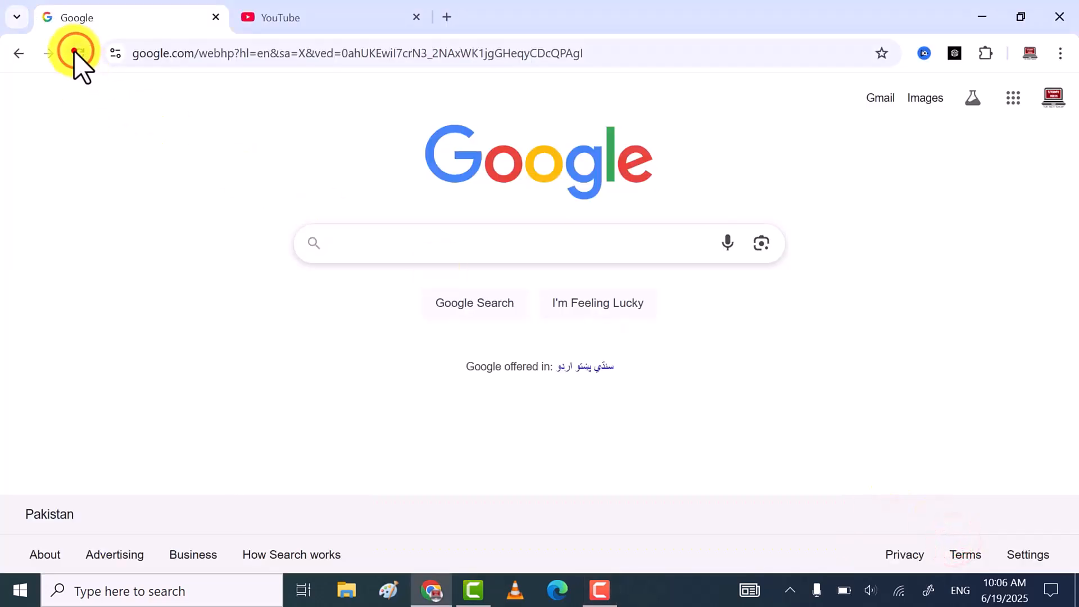
click(273, 17)
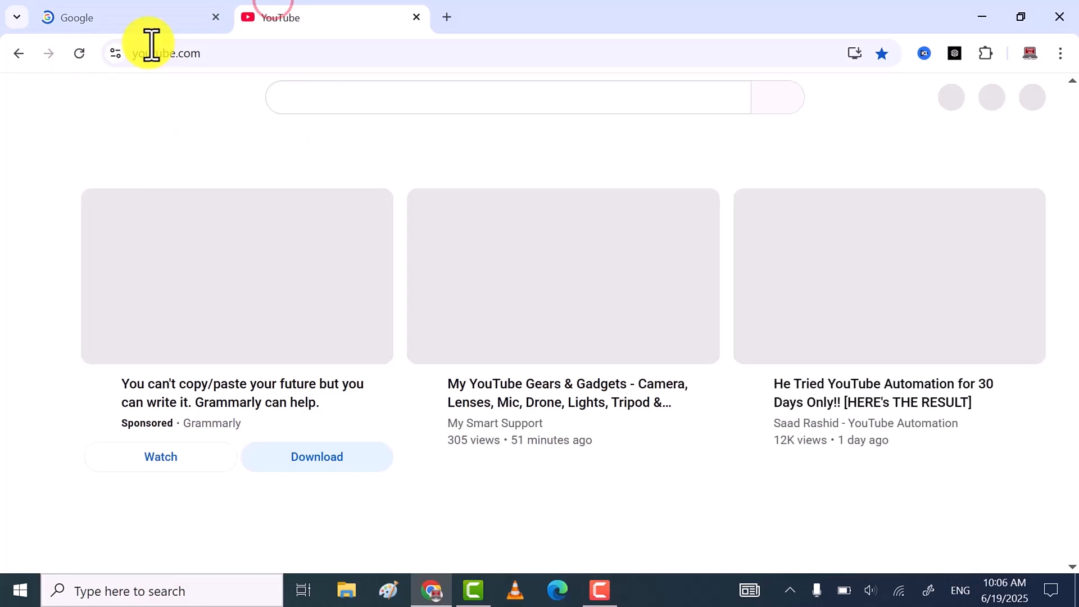
click(144, 14)
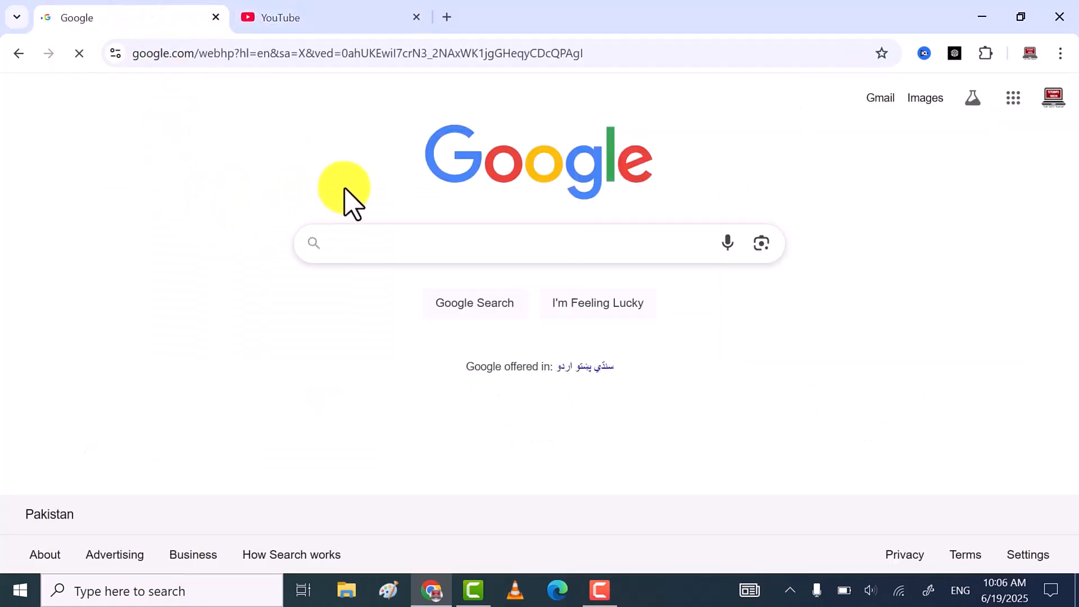
click(975, 16)
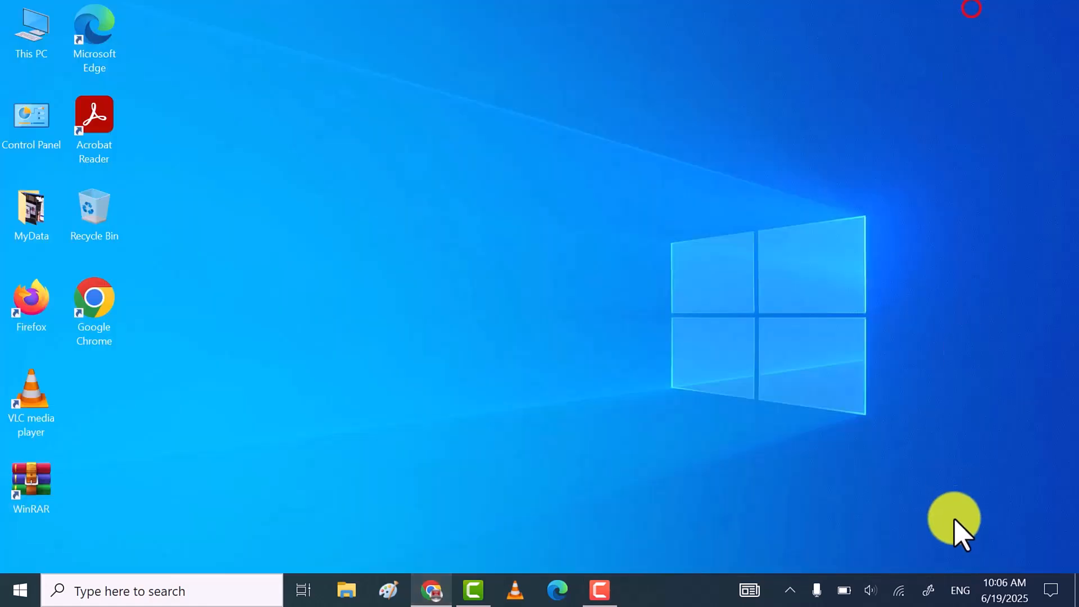
Refresh the desktop and go to Settings > Network & Internet from the Start menu.
right_click(372, 220)
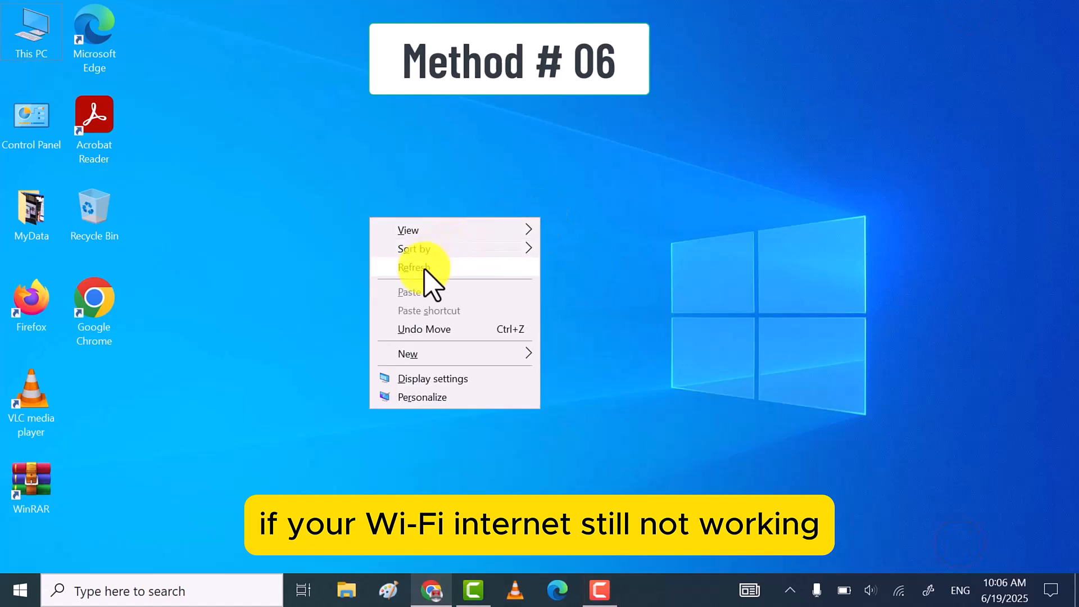
click(424, 269)
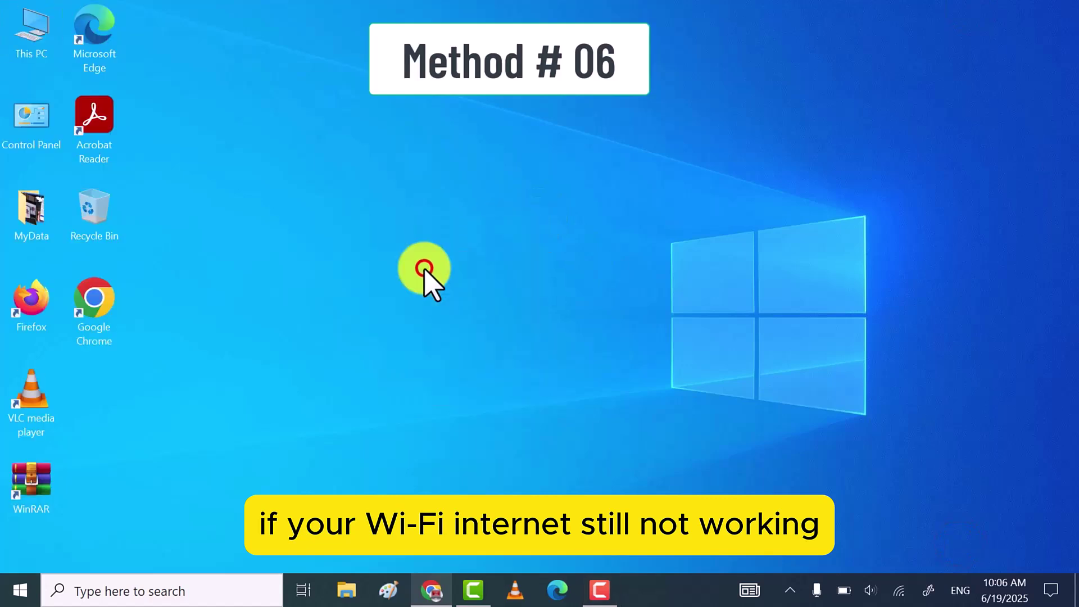
click(21, 595)
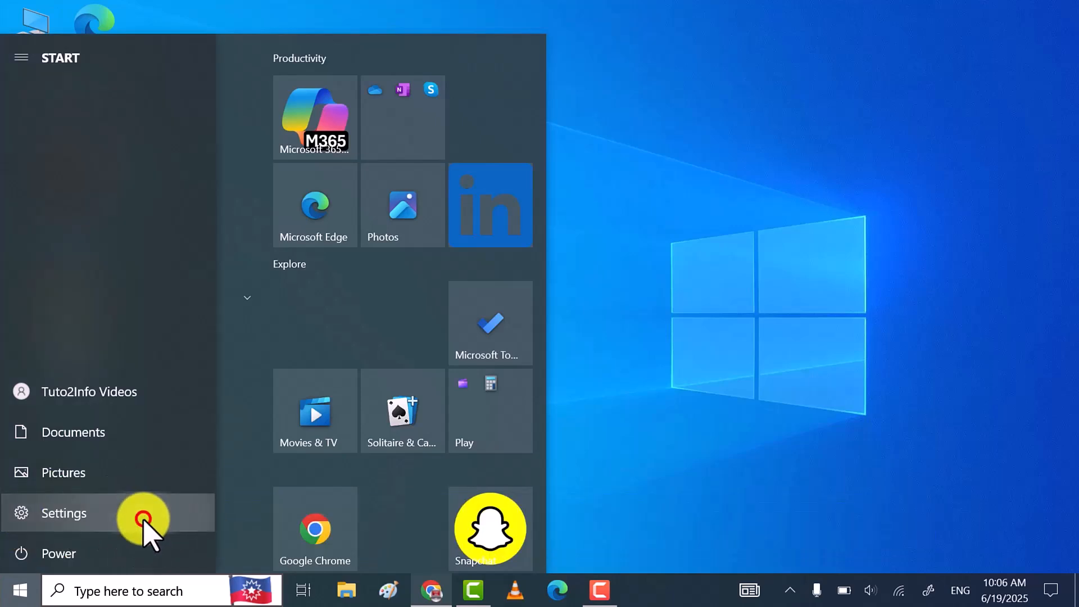
click(146, 523)
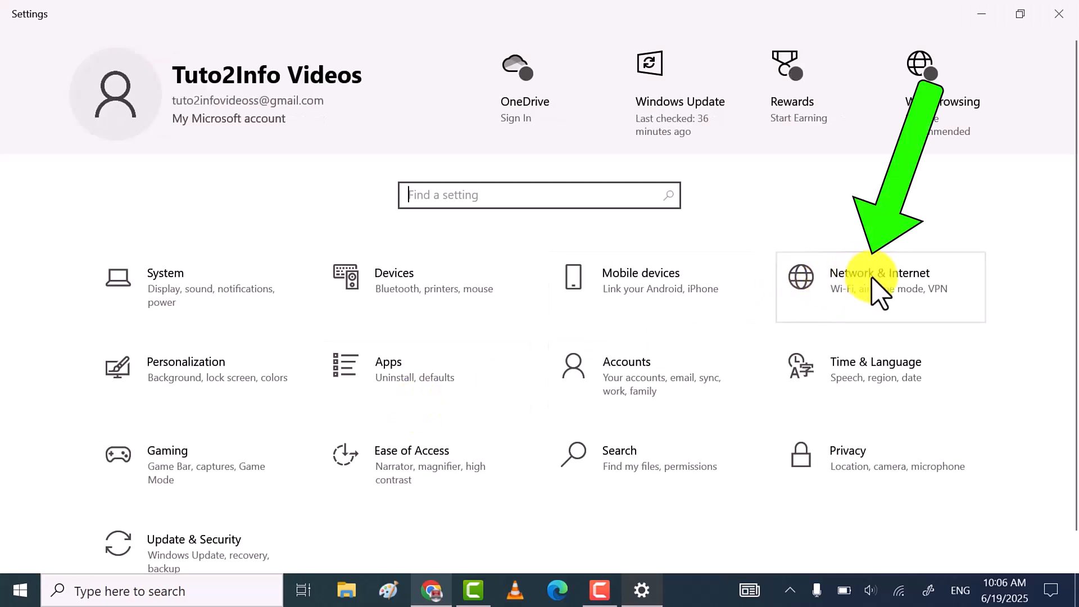
click(873, 277)
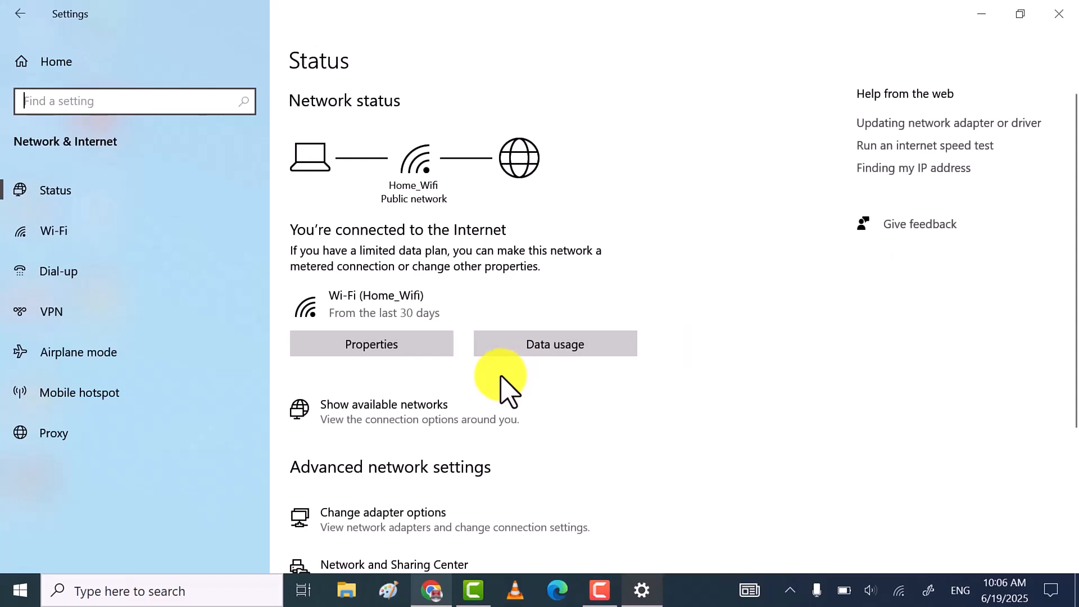
scroll(501, 388, down, 3)
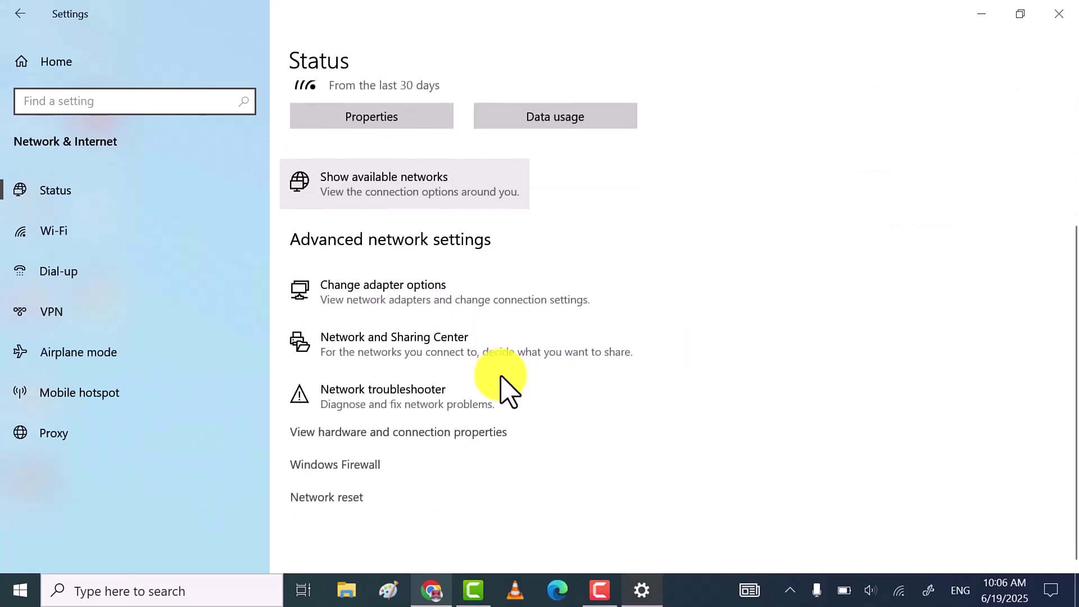
Run Network reset with Reset now, confirm Yes and dismiss the sign-out notice.
click(329, 498)
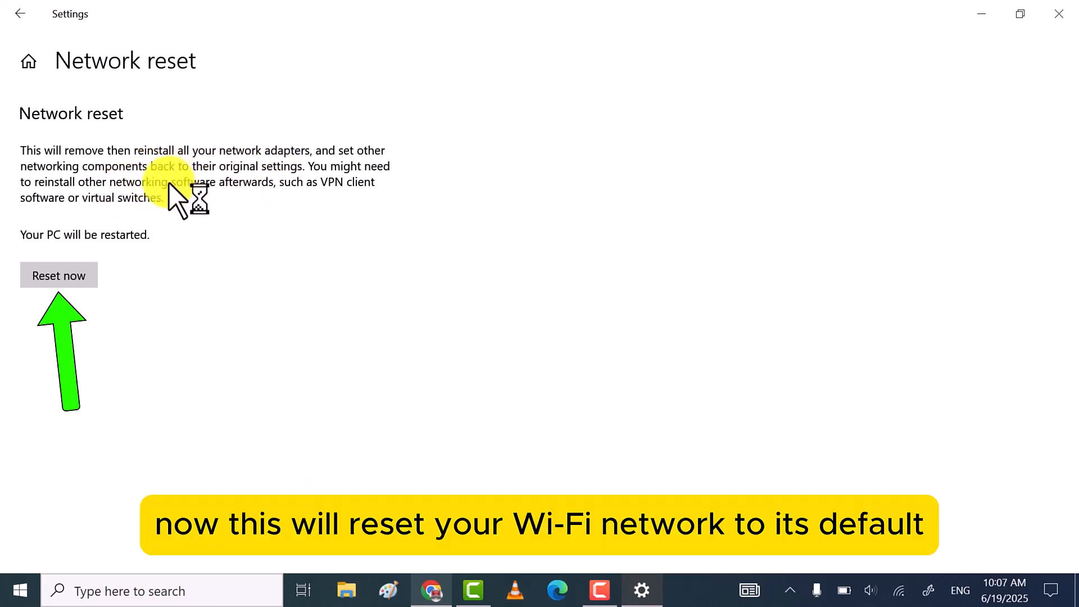
click(72, 278)
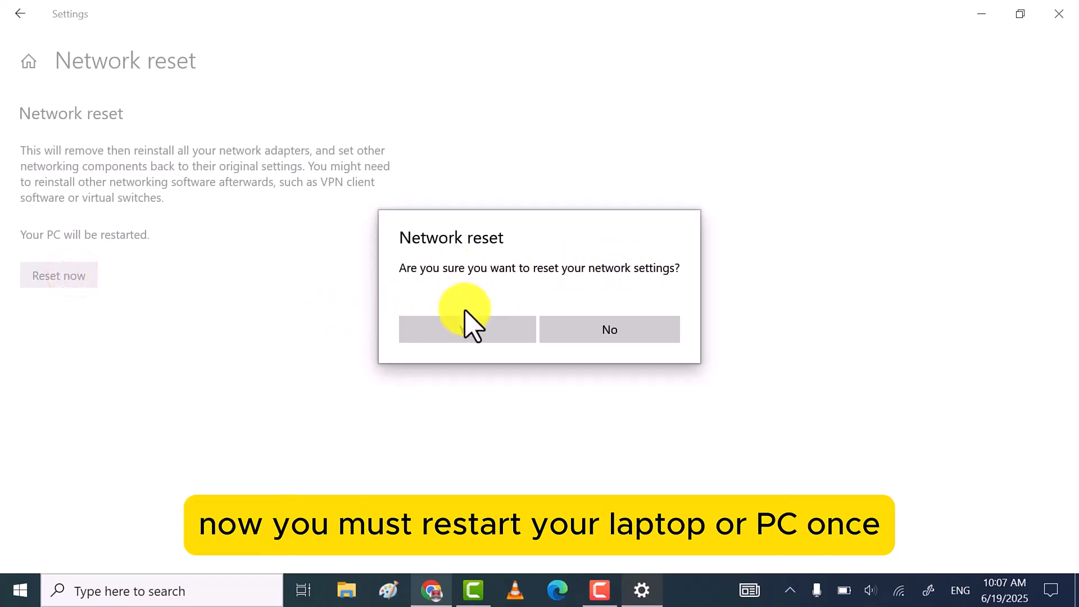
click(469, 337)
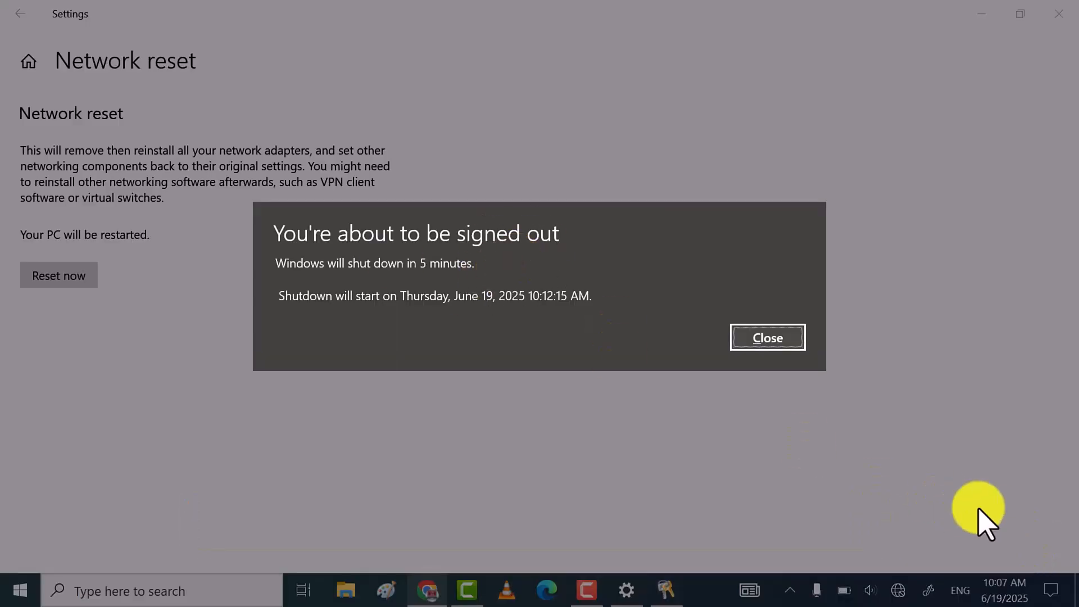
click(785, 334)
Bring up the Start menu power options to restart the PC.
click(19, 590)
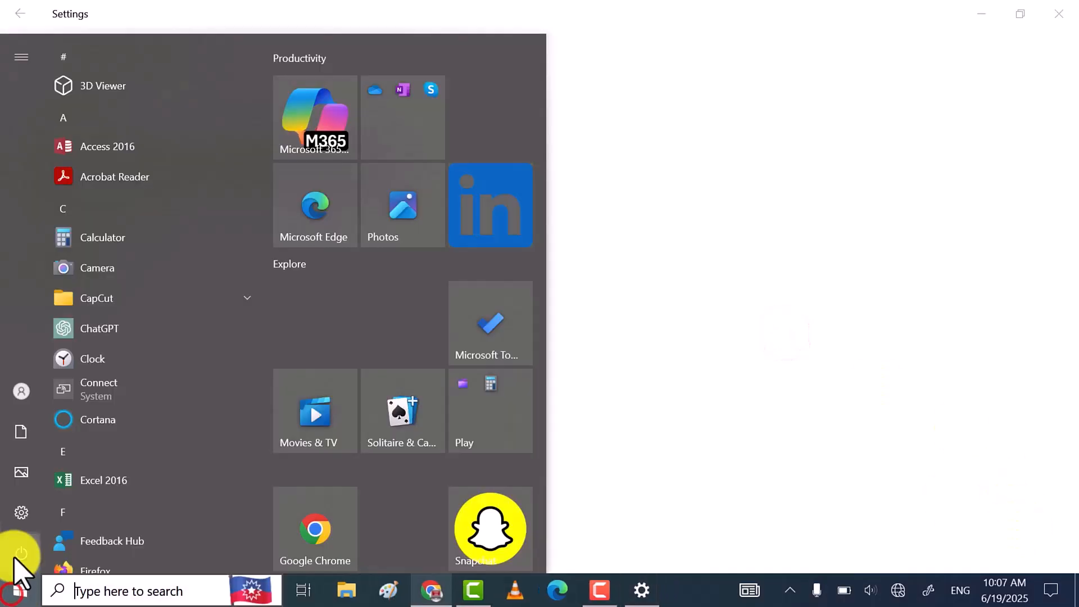
click(20, 554)
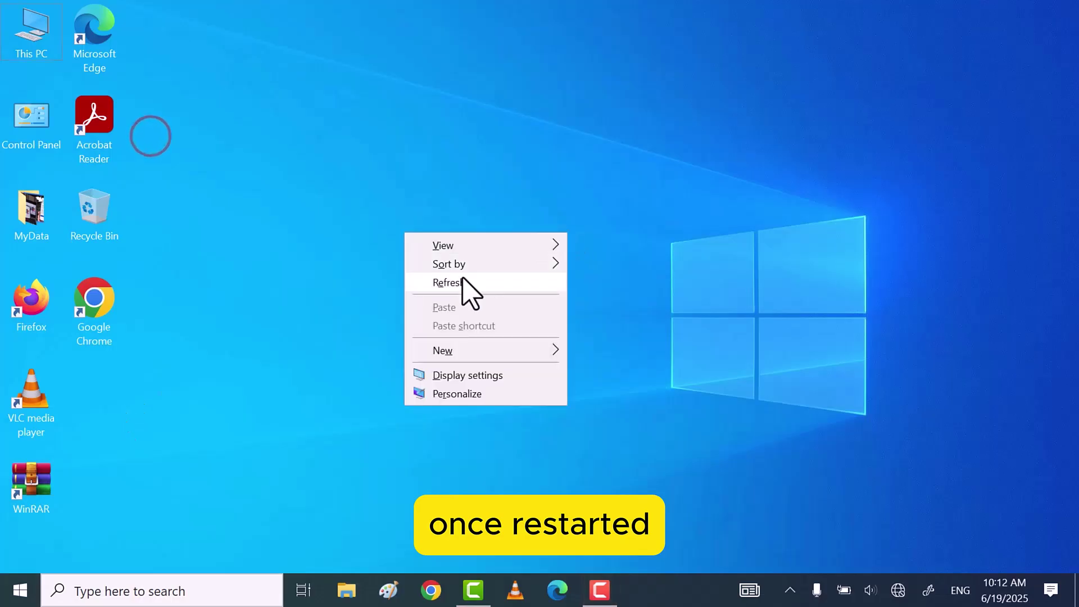
Connect to Home_Wifi from the taskbar network flyout, submitting its security key.
click(463, 278)
click(898, 591)
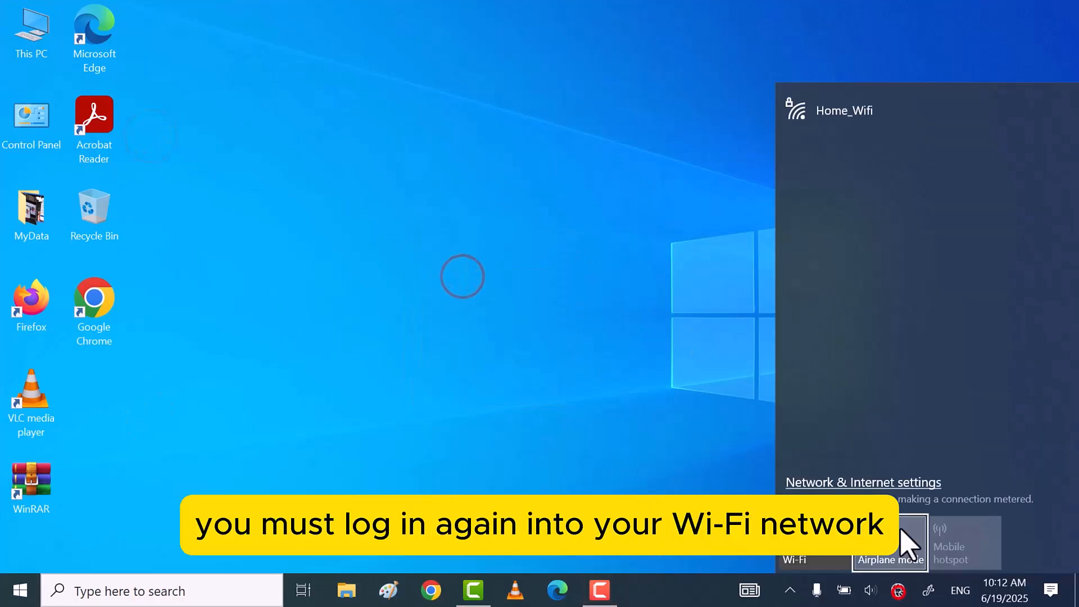
click(873, 118)
click(1000, 193)
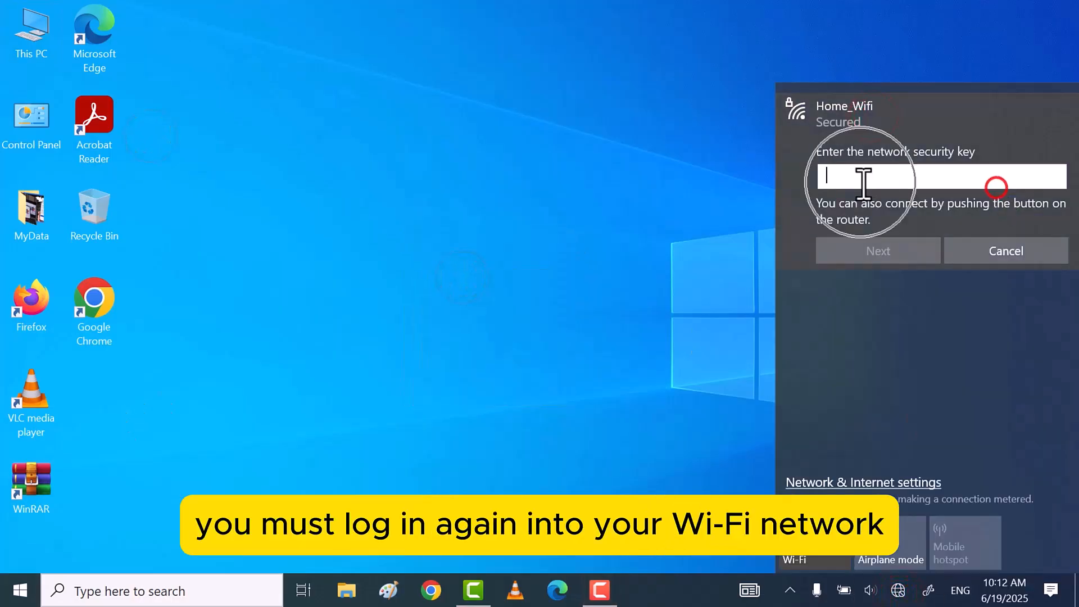
text(12)
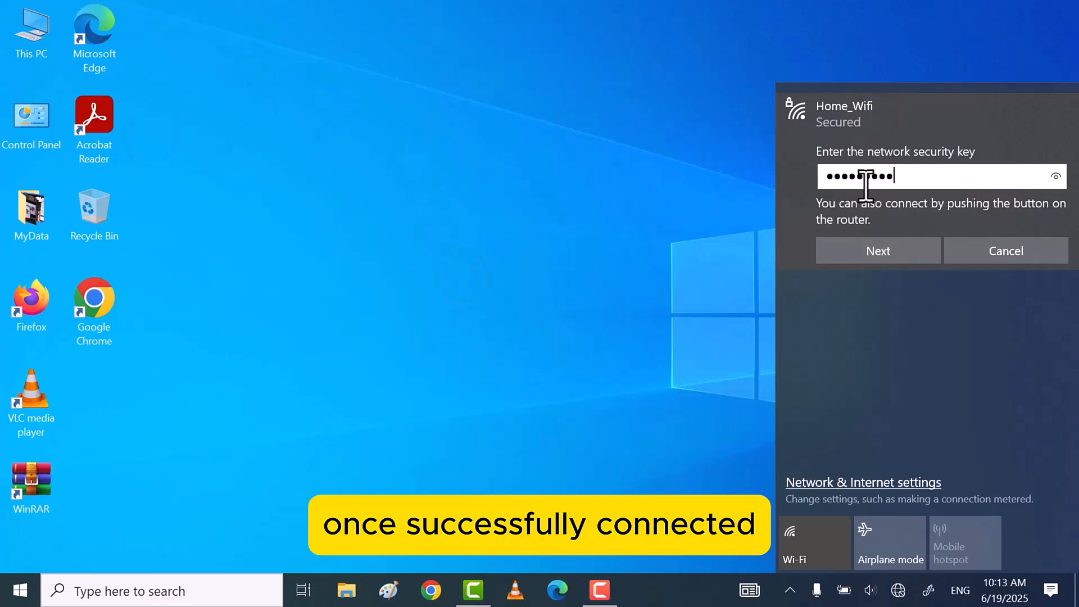
click(894, 248)
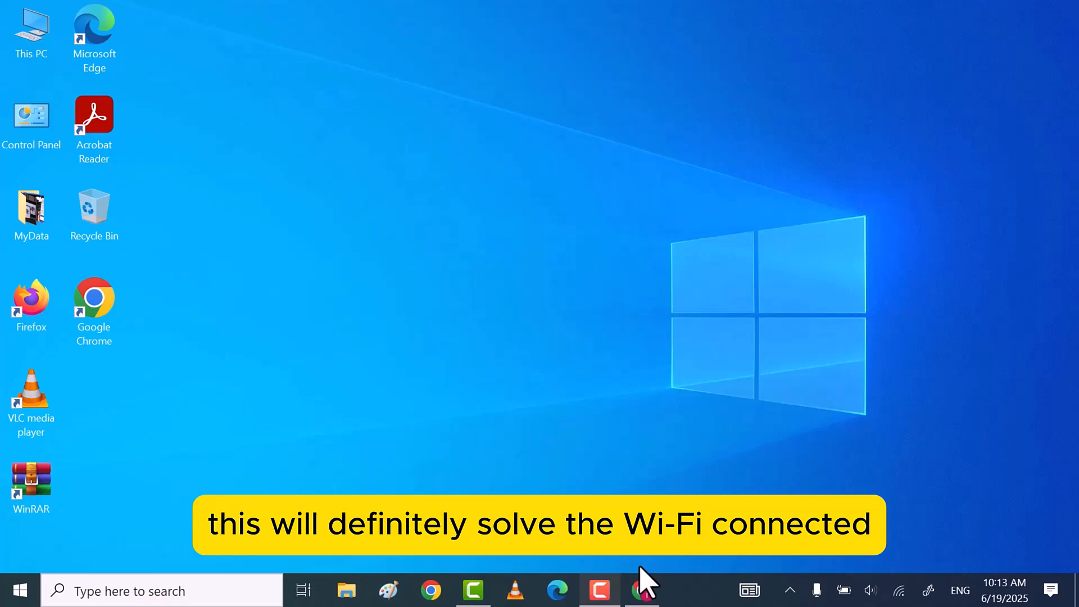
Load facebook.com in the first Chrome tab and youtube.com in the second.
click(640, 587)
click(164, 53)
text(facebook.com)
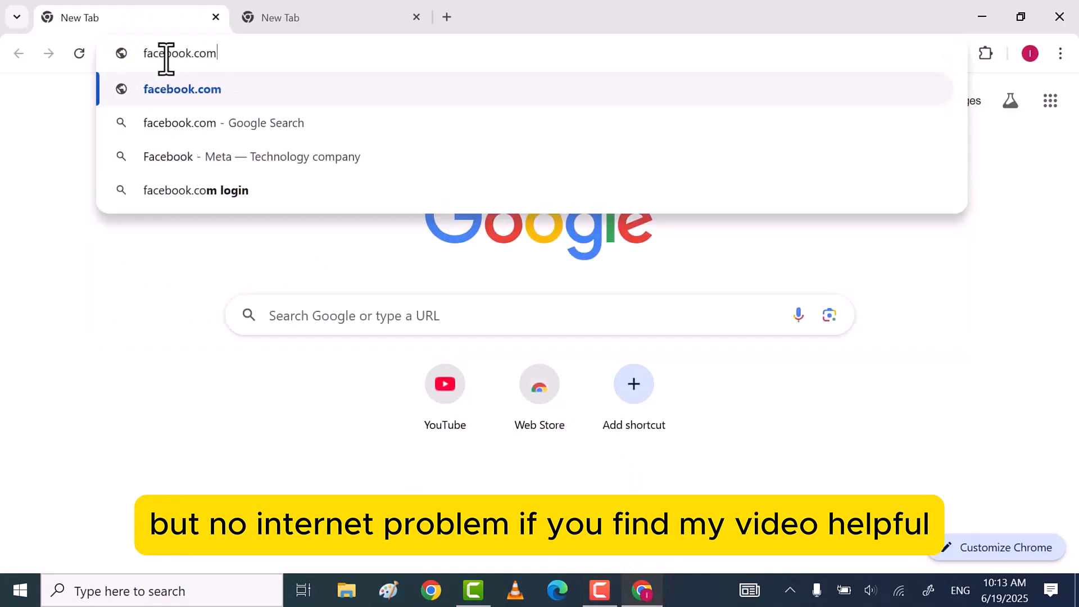
key(Return)
click(291, 17)
text(youtube.com)
key(Return)
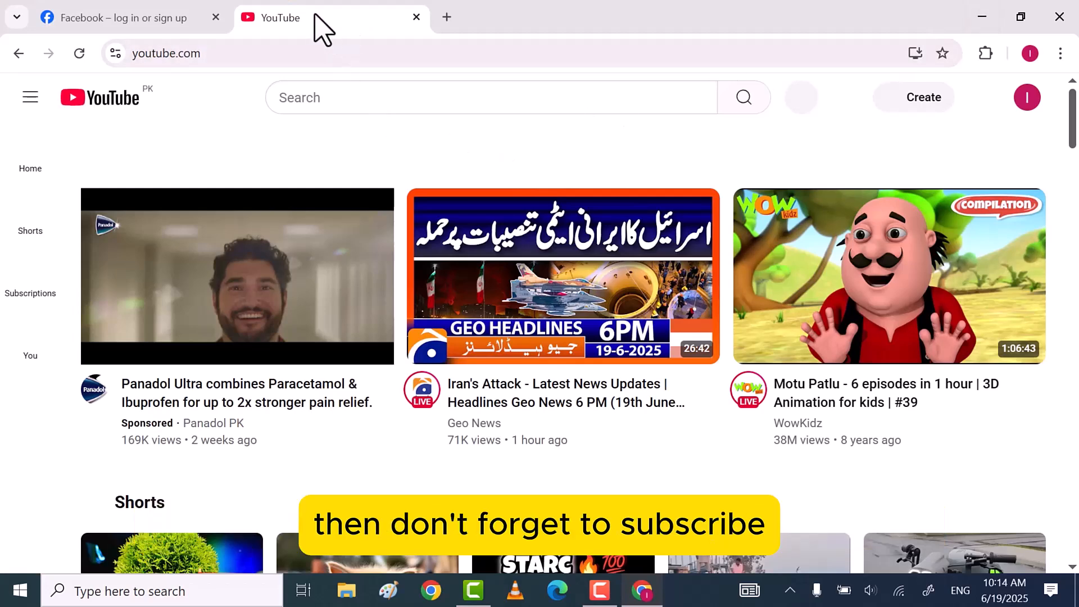
Flip between the Facebook and YouTube tabs to confirm both loaded.
click(59, 17)
click(295, 17)
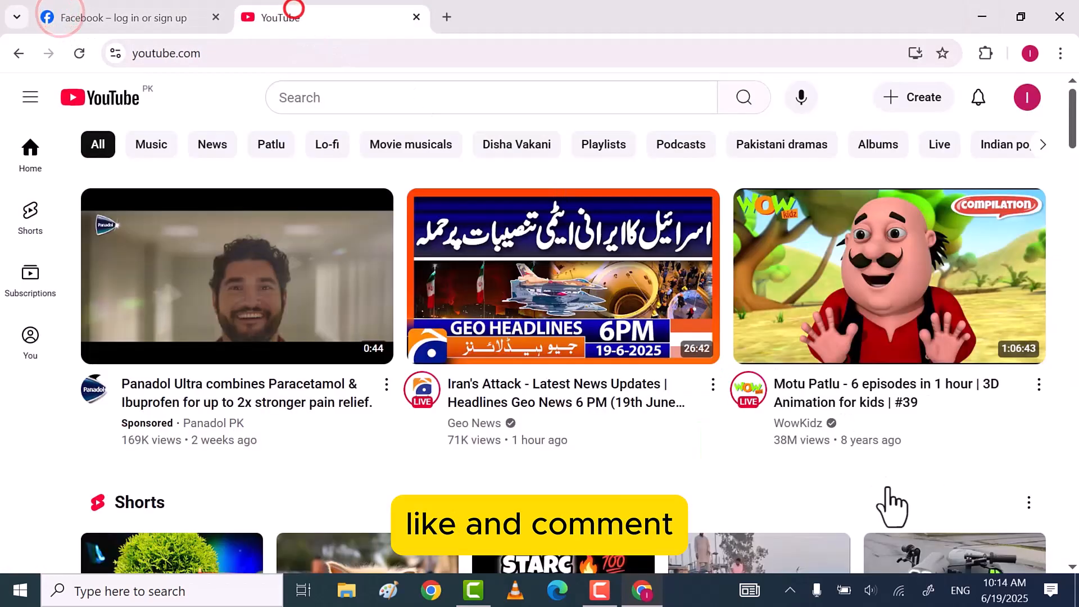